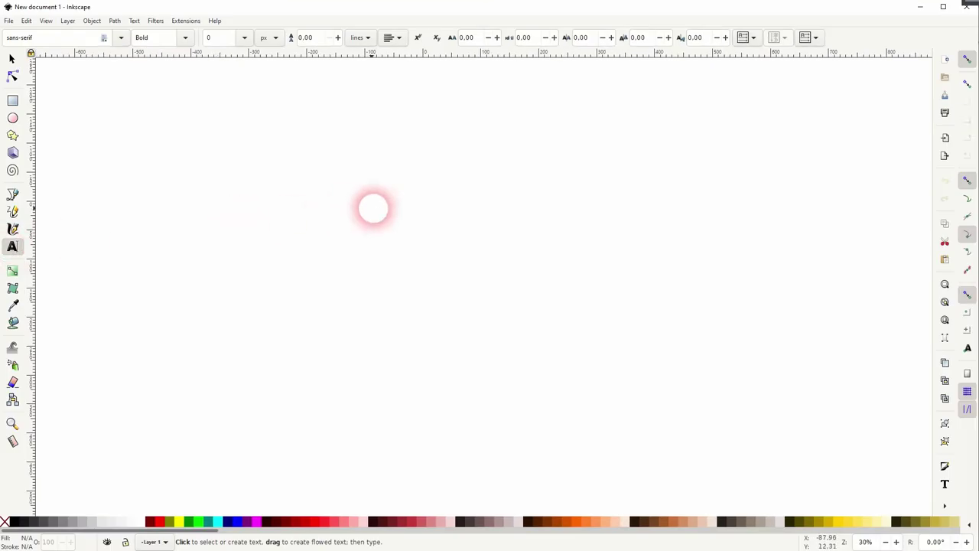
- Type 'SU' on the canvas and set its font to Cambria in Normal style
{"action": "left_click", "coordinate": [374, 206]}
{"action": "type", "text": "SU"}
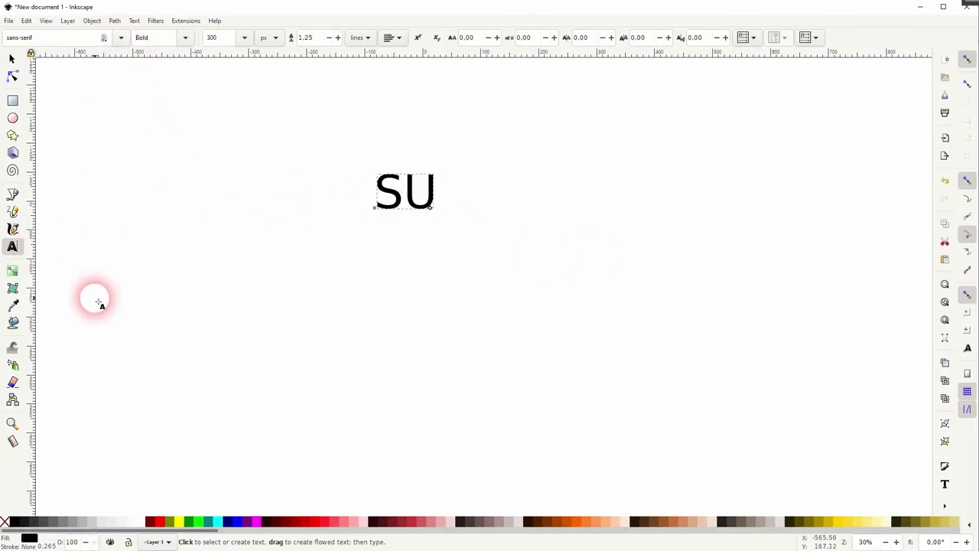
{"action": "left_click", "coordinate": [123, 38]}
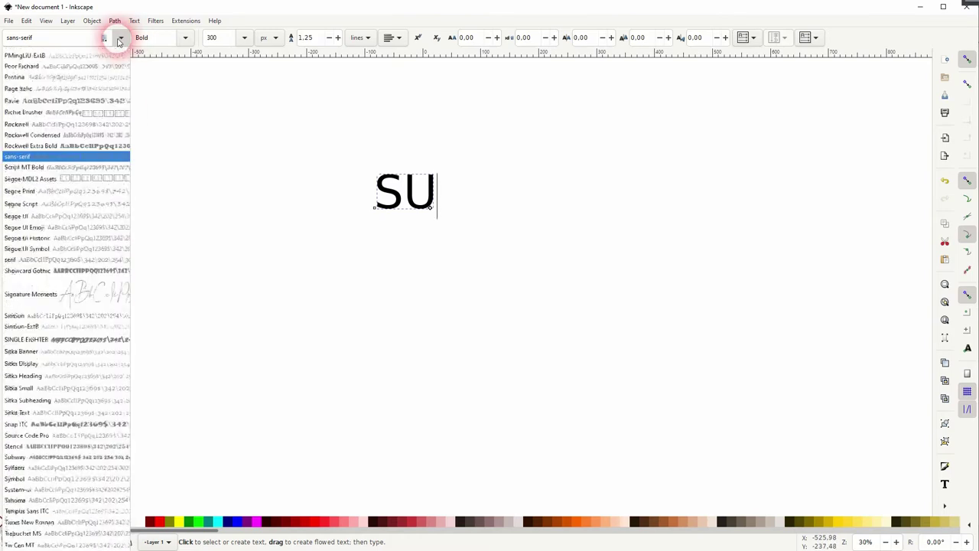
{"action": "scroll", "coordinate": [88, 148], "scroll_direction": "up", "scroll_amount": 20}
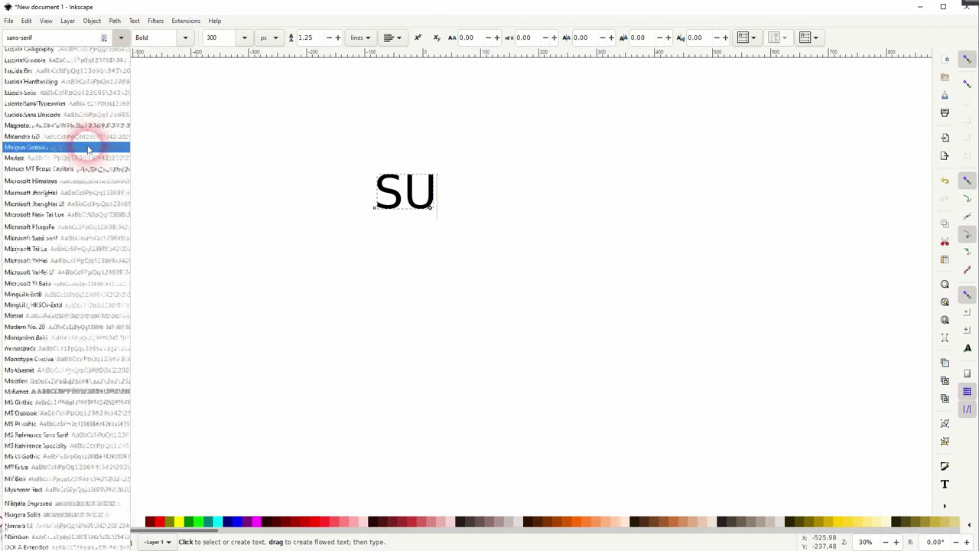
{"action": "scroll", "coordinate": [88, 150], "scroll_direction": "up", "scroll_amount": 6}
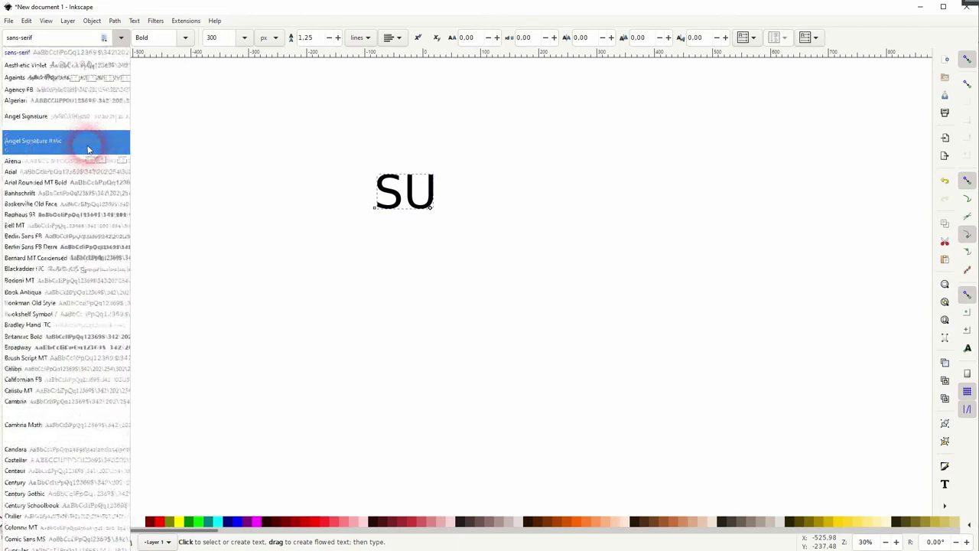
{"action": "left_click", "coordinate": [42, 403]}
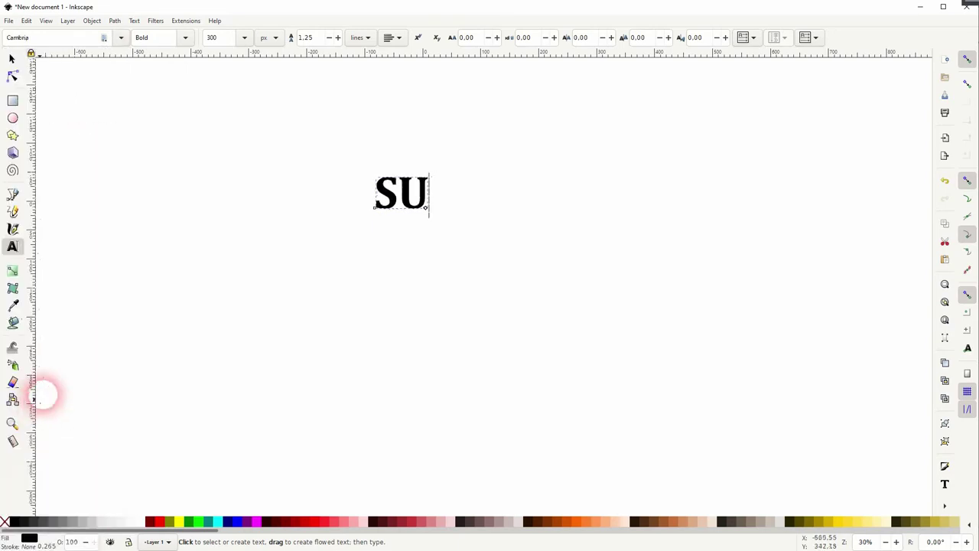
{"action": "left_click", "coordinate": [179, 38]}
{"action": "left_click", "coordinate": [158, 56]}
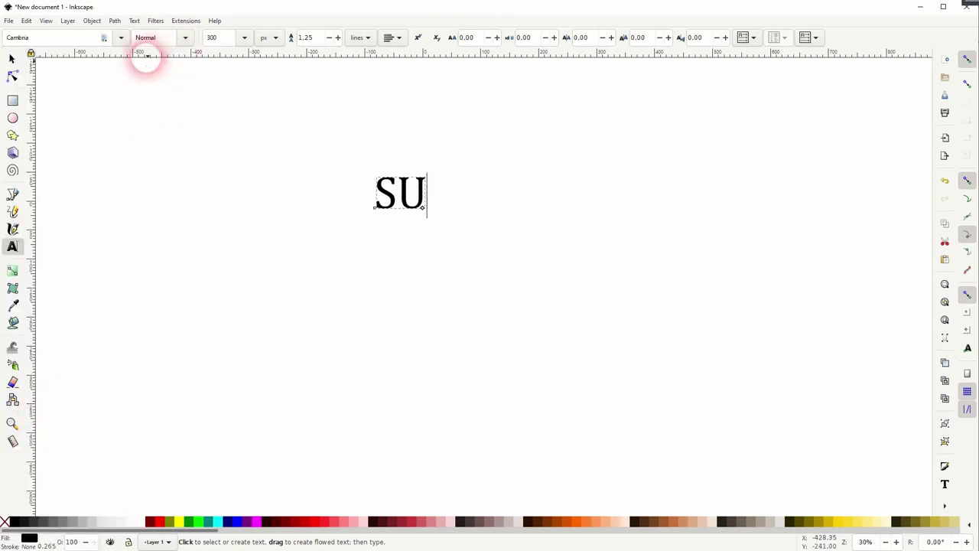
{"action": "left_click", "coordinate": [12, 59]}
- Enlarge the SU text to about three times its size and reposition it
{"action": "left_click_drag", "start_coordinate": [429, 212], "coordinate": [564, 284]}
{"action": "left_click_drag", "start_coordinate": [415, 192], "coordinate": [434, 263]}
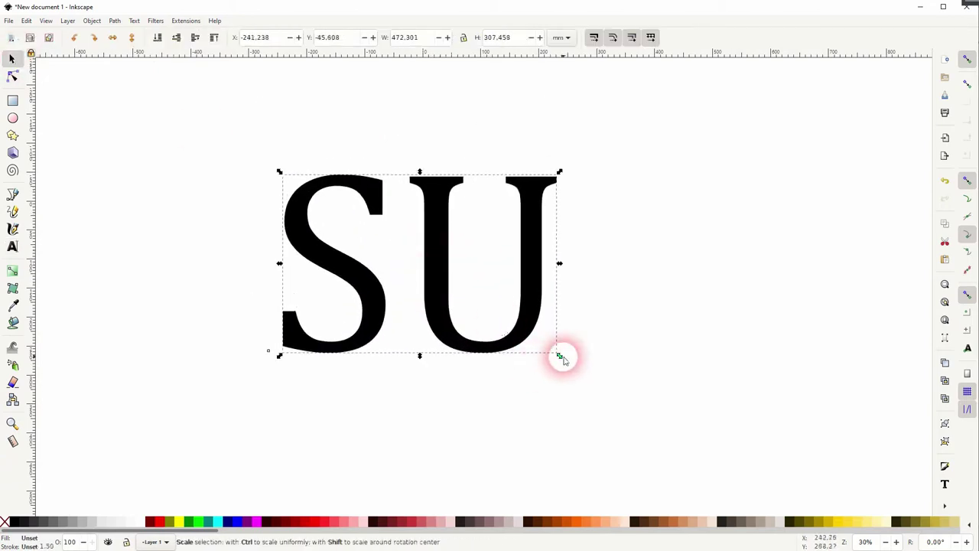
{"action": "left_click_drag", "start_coordinate": [559, 357], "coordinate": [594, 378]}
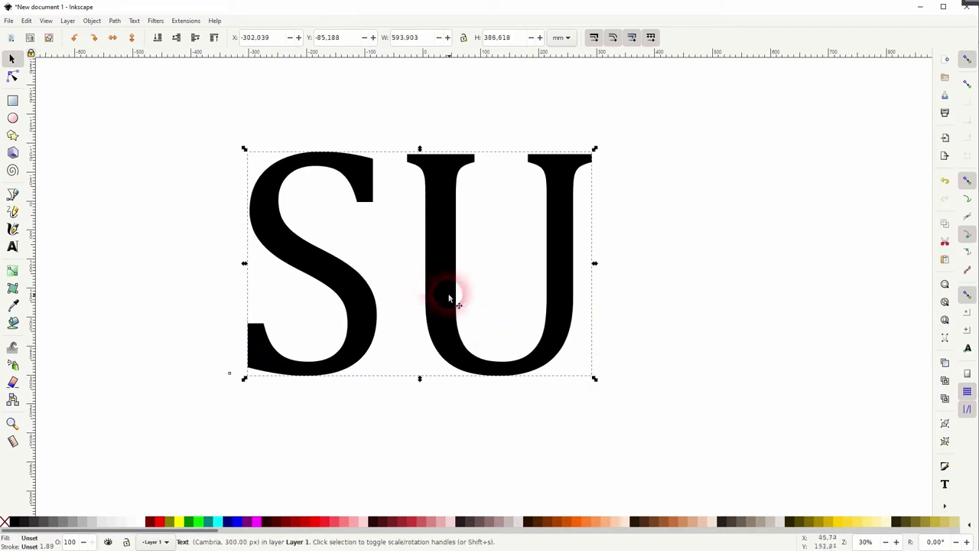
{"action": "left_click_drag", "start_coordinate": [450, 298], "coordinate": [426, 283]}
- Convert the text to paths and ungroup it into separate S and U shapes
{"action": "left_click", "coordinate": [114, 21]}
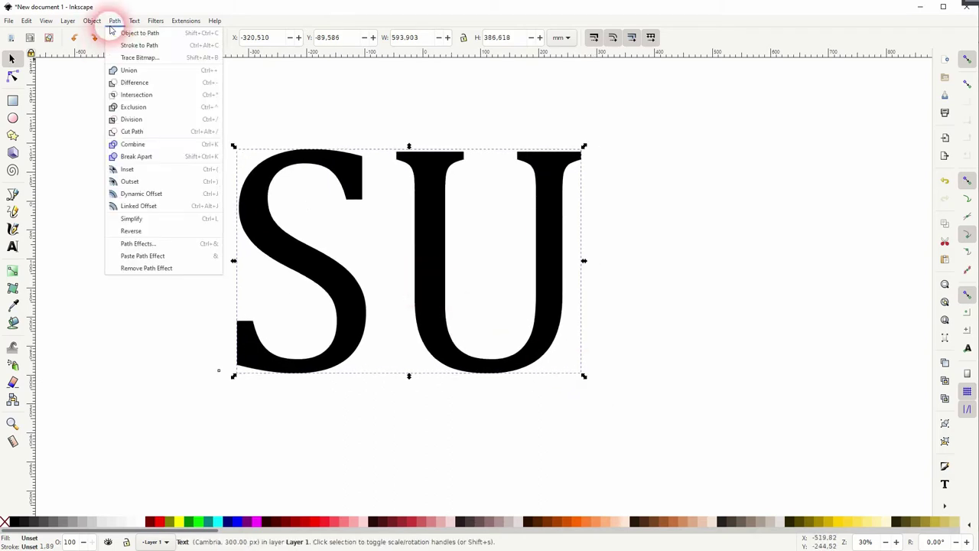
{"action": "left_click", "coordinate": [138, 33]}
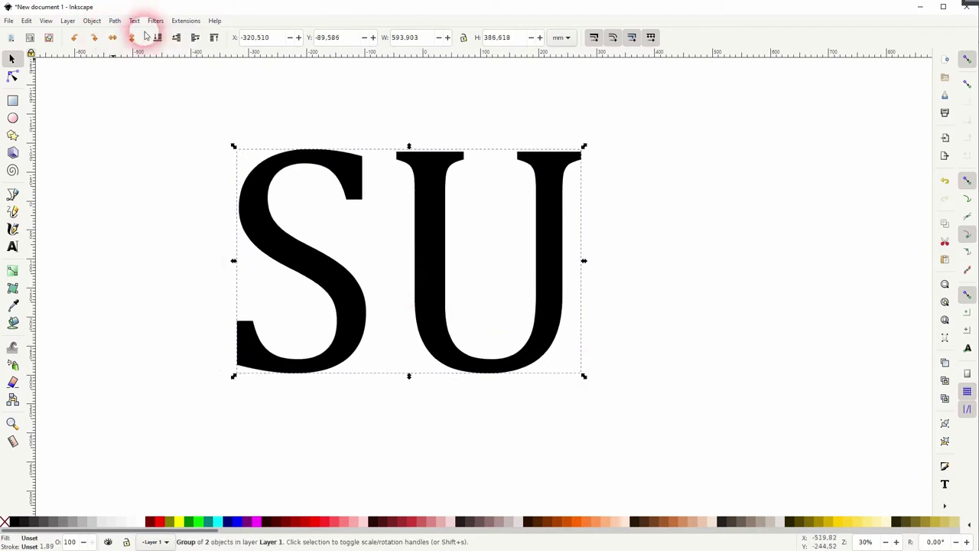
{"action": "left_click", "coordinate": [93, 21]}
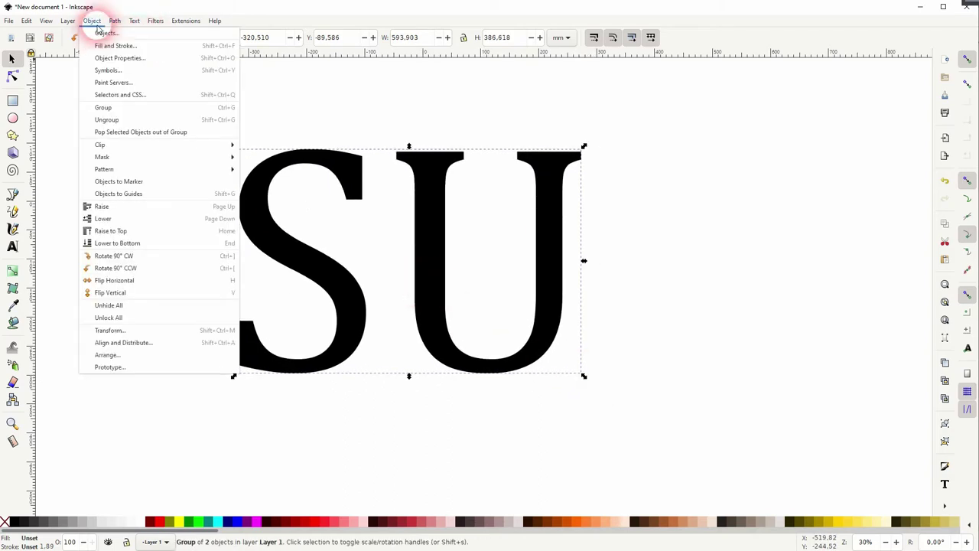
{"action": "left_click", "coordinate": [107, 119]}
{"action": "left_click", "coordinate": [660, 285]}
- Move the U over the S and stretch the U taller at top and bottom
{"action": "left_click_drag", "start_coordinate": [566, 310], "coordinate": [350, 282]}
{"action": "left_click_drag", "start_coordinate": [300, 152], "coordinate": [300, 126]}
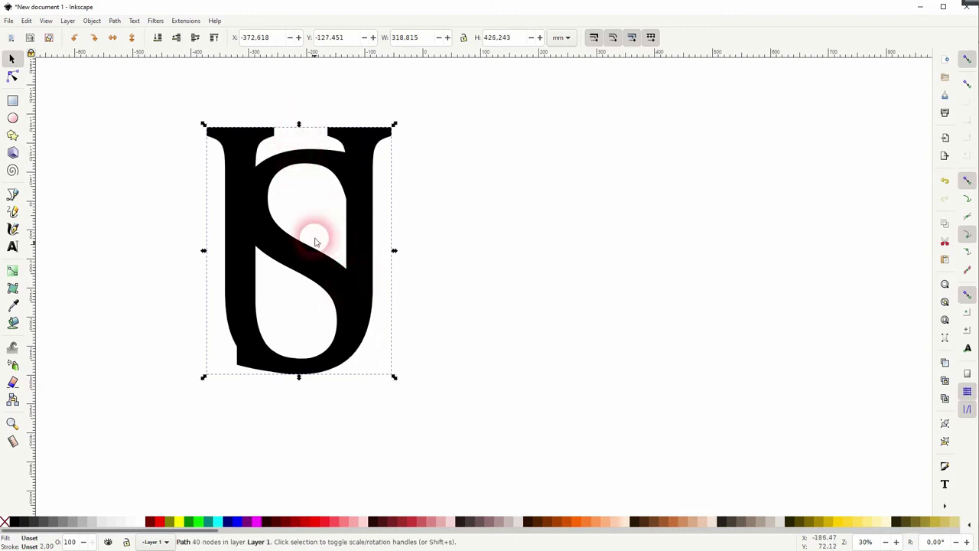
{"action": "left_click_drag", "start_coordinate": [299, 378], "coordinate": [300, 407]}
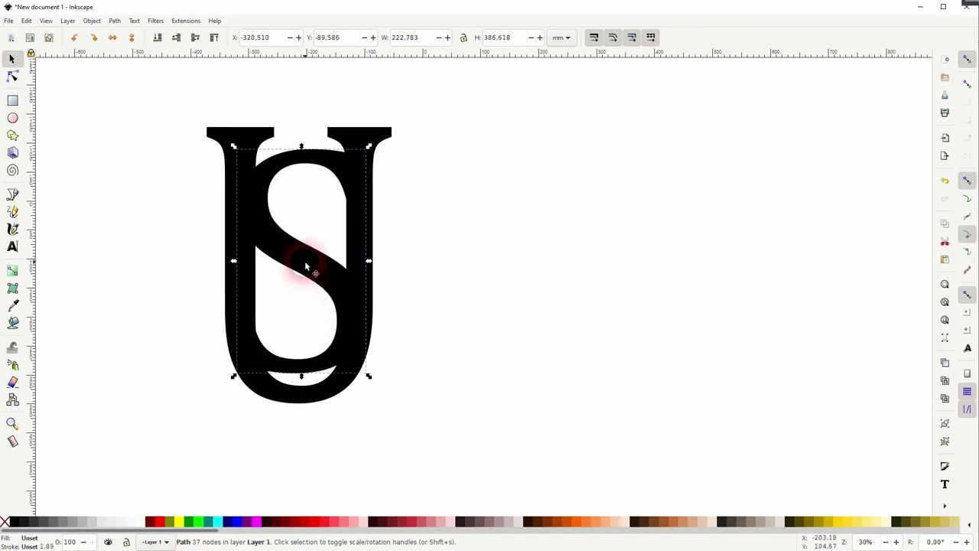
- Stretch the S wider on both sides, then select both letters
{"action": "left_click_drag", "start_coordinate": [370, 263], "coordinate": [462, 262]}
{"action": "left_click_drag", "start_coordinate": [234, 263], "coordinate": [119, 255]}
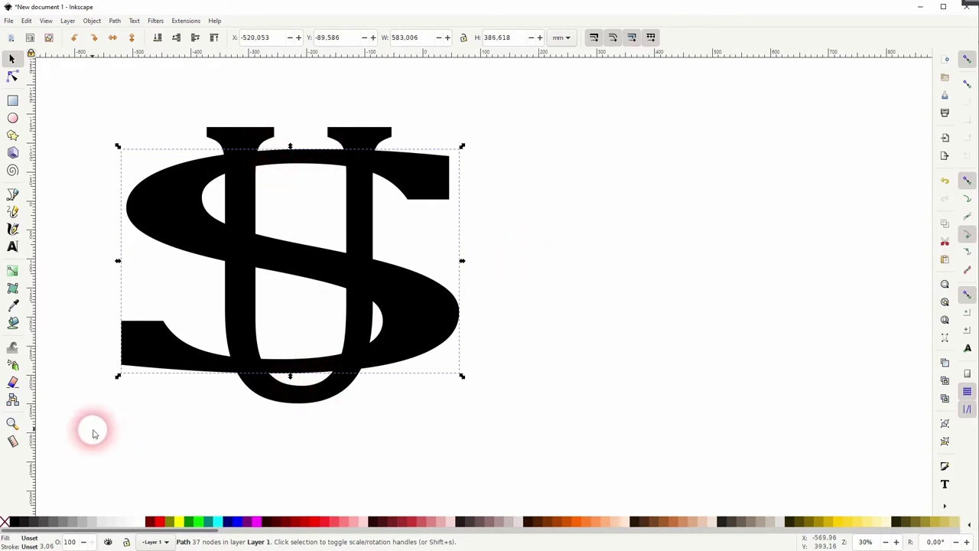
{"action": "left_click_drag", "start_coordinate": [92, 429], "coordinate": [518, 96]}
- Lower both letters' opacity to 46.1% and shift them right and down
{"action": "left_click", "coordinate": [91, 20]}
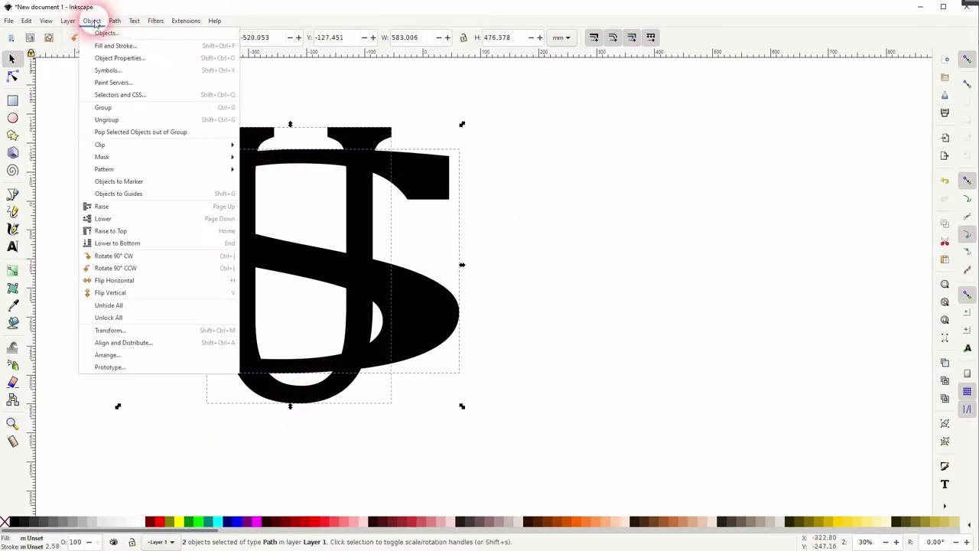
{"action": "left_click", "coordinate": [110, 47]}
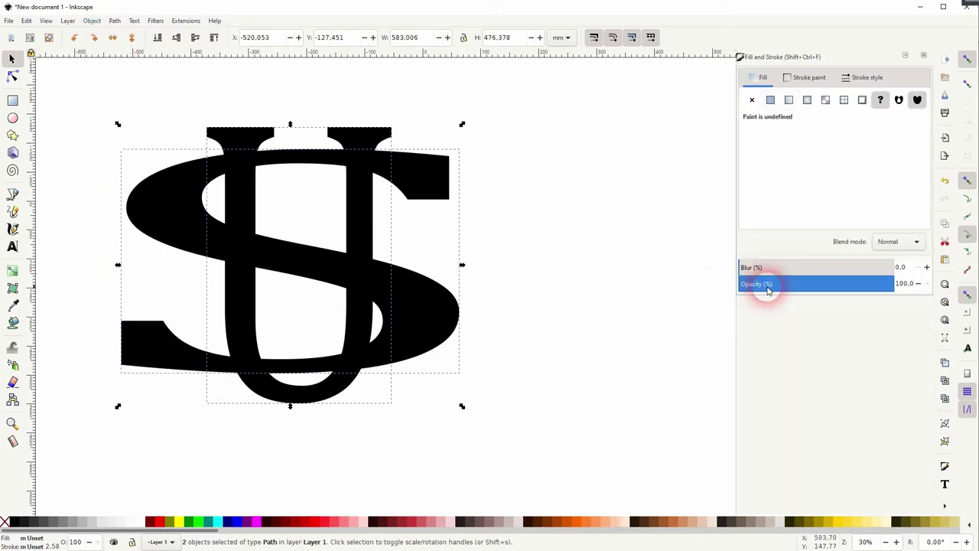
{"action": "left_click_drag", "start_coordinate": [816, 296], "coordinate": [812, 292]}
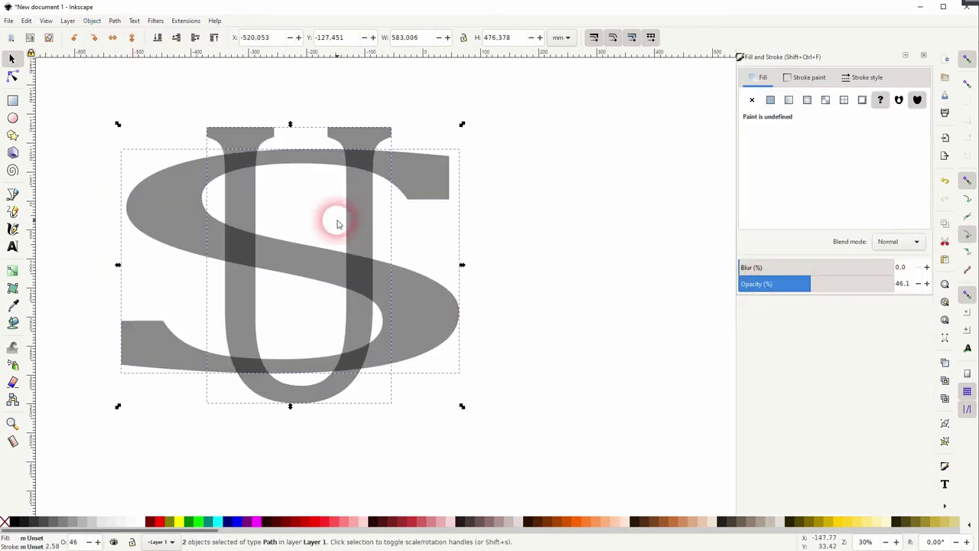
{"action": "left_click_drag", "start_coordinate": [450, 176], "coordinate": [506, 191]}
- Fill the U alone with dark red (#800000)
{"action": "left_click", "coordinate": [583, 222]}
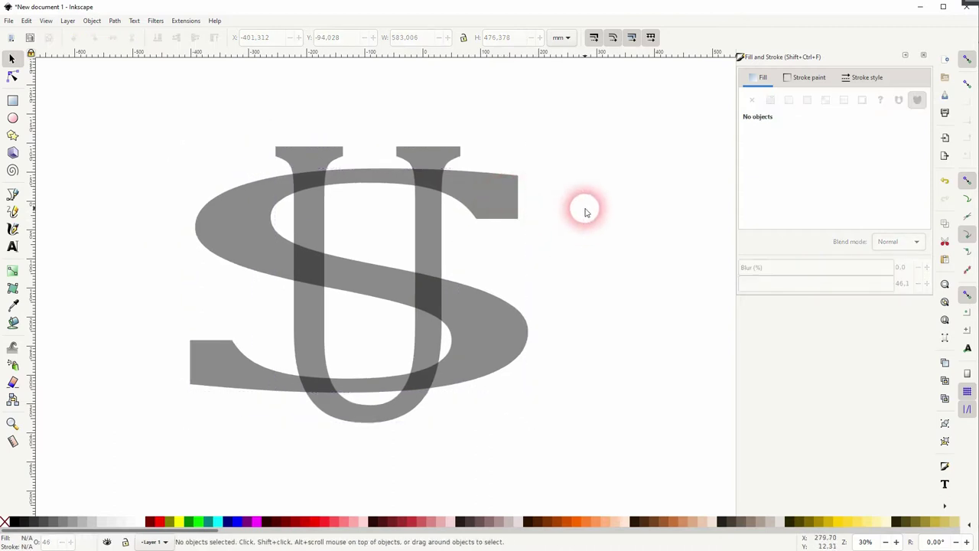
{"action": "left_click", "coordinate": [434, 153]}
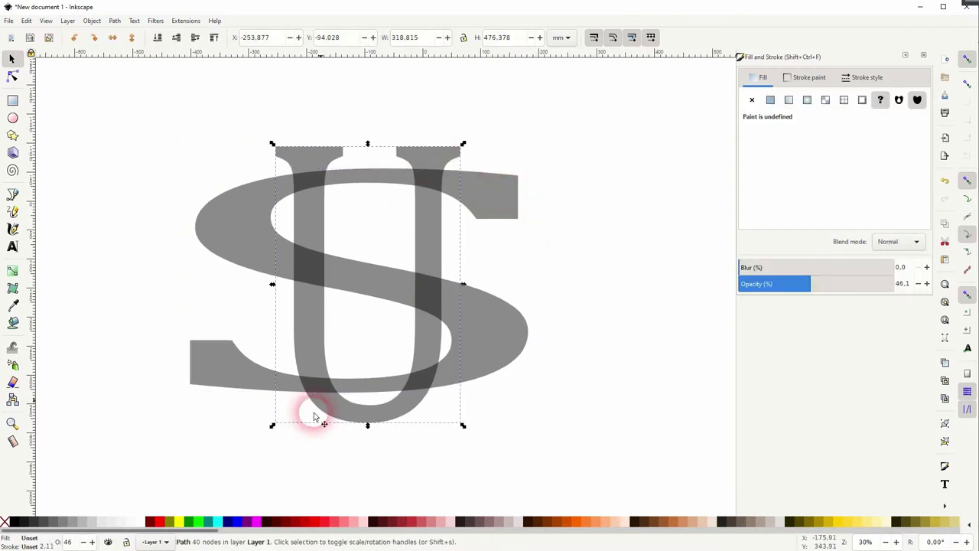
{"action": "left_click", "coordinate": [150, 521]}
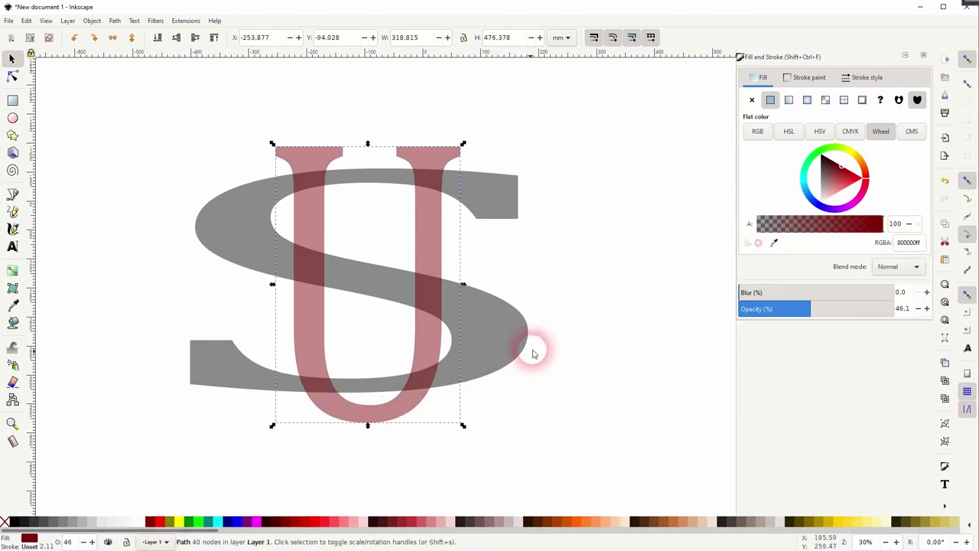
{"action": "left_click", "coordinate": [556, 249]}
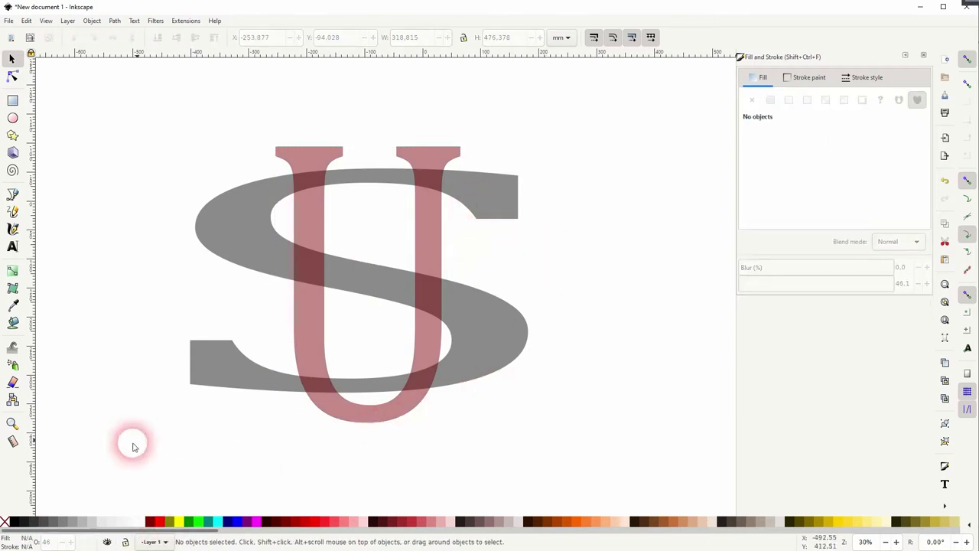
- Align both letters centred on the vertical axis, then select the red U alone
{"action": "left_click_drag", "start_coordinate": [126, 444], "coordinate": [591, 97]}
{"action": "left_click", "coordinate": [92, 20]}
{"action": "left_click", "coordinate": [134, 343]}
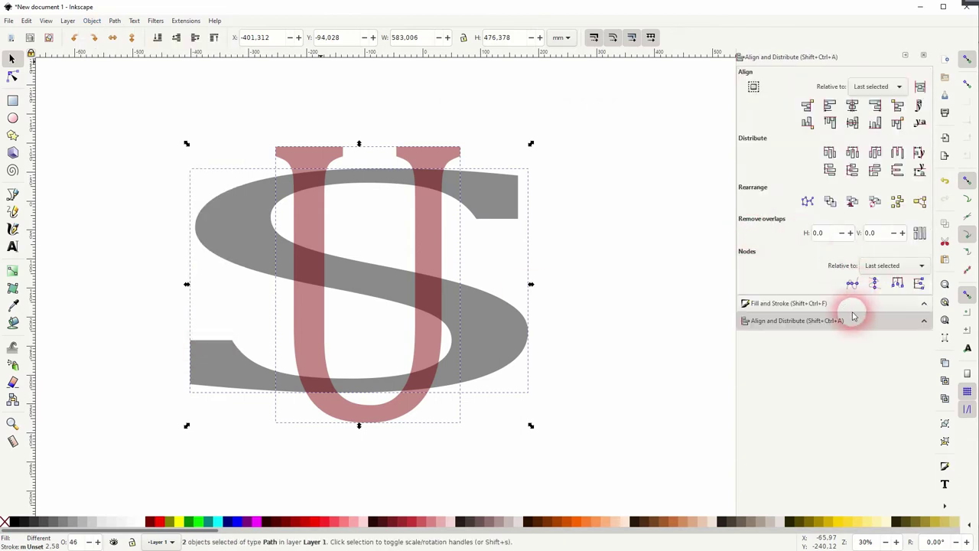
{"action": "left_click", "coordinate": [852, 107]}
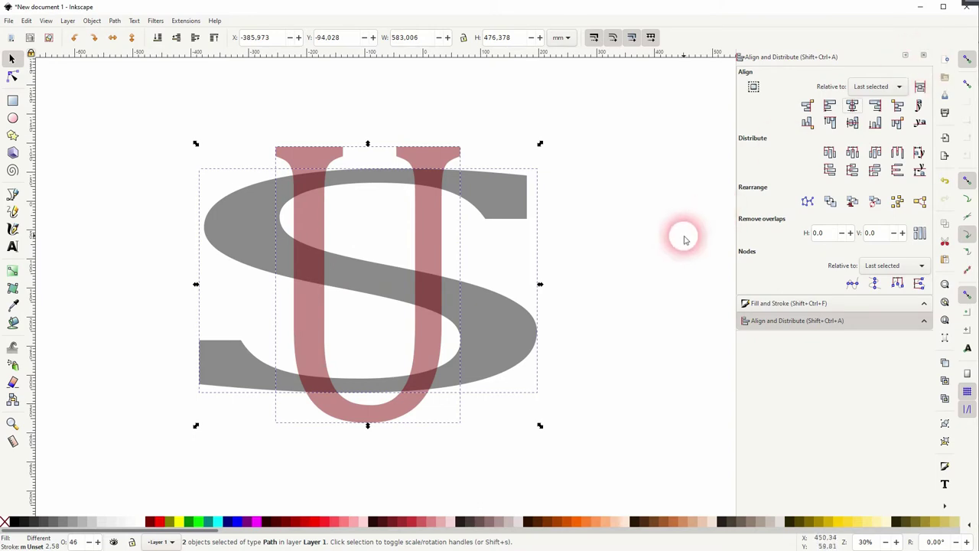
{"action": "left_click", "coordinate": [621, 314]}
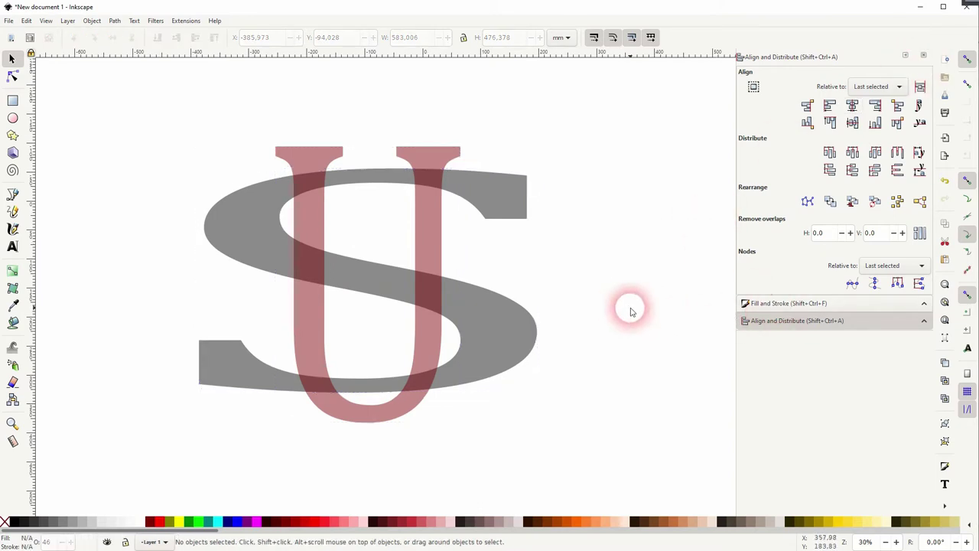
{"action": "left_click", "coordinate": [421, 217]}
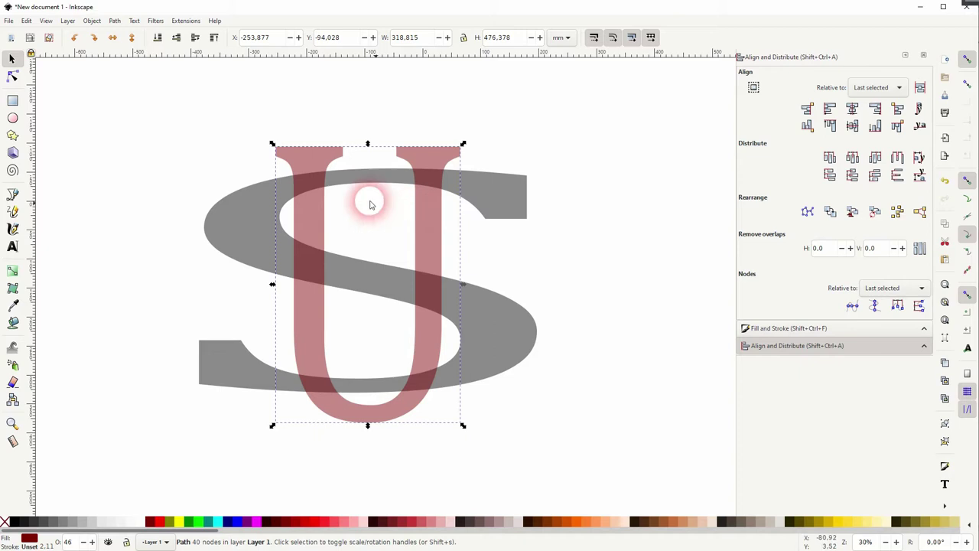
- Make a linked offset of the red U, with snapping off, expanded slightly beyond the letter
{"action": "left_click", "coordinate": [114, 20]}
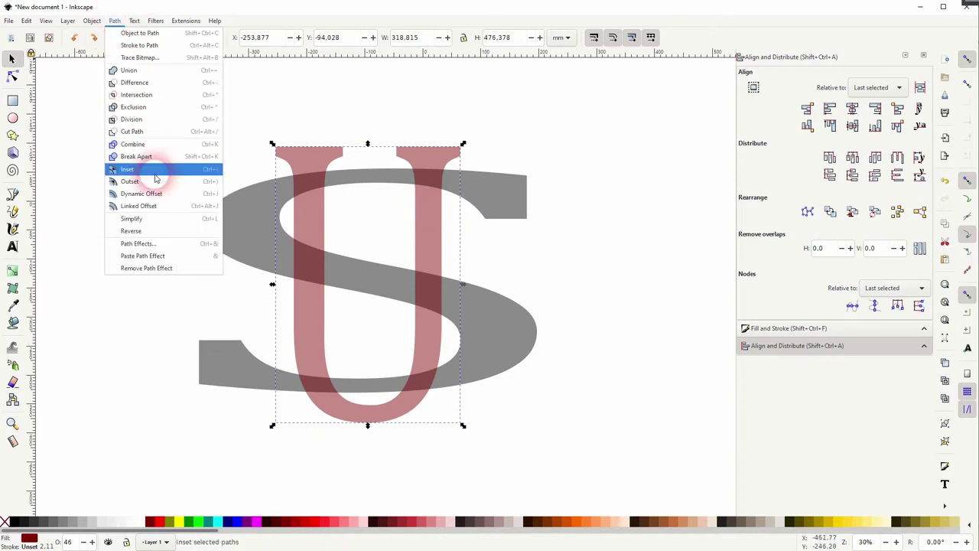
{"action": "left_click", "coordinate": [137, 205]}
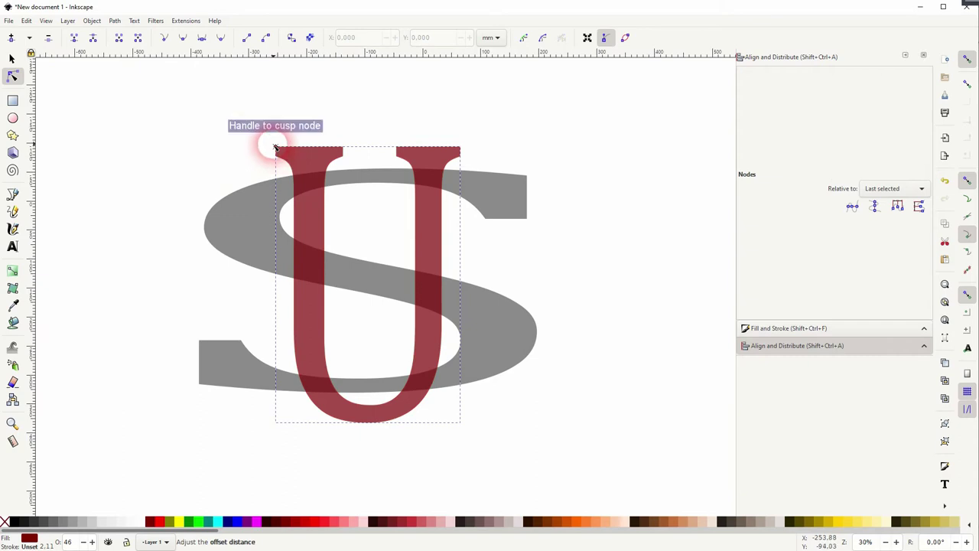
{"action": "left_click_drag", "start_coordinate": [273, 145], "coordinate": [260, 131]}
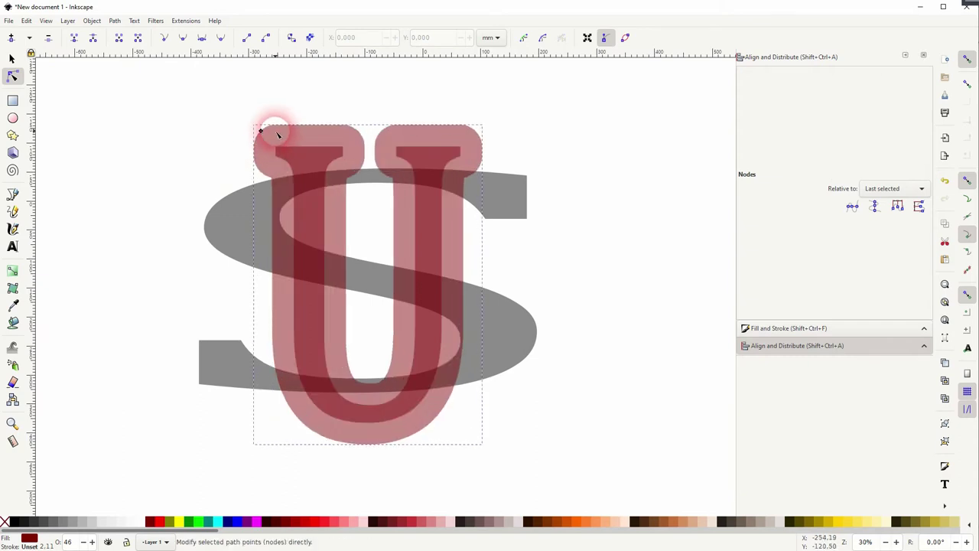
{"action": "left_click", "coordinate": [965, 60]}
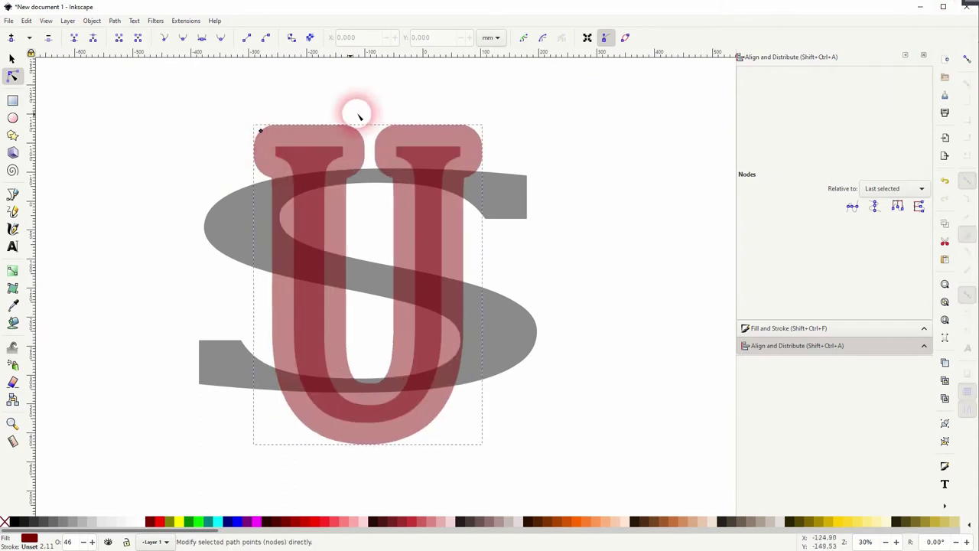
{"action": "left_click_drag", "start_coordinate": [261, 135], "coordinate": [279, 145]}
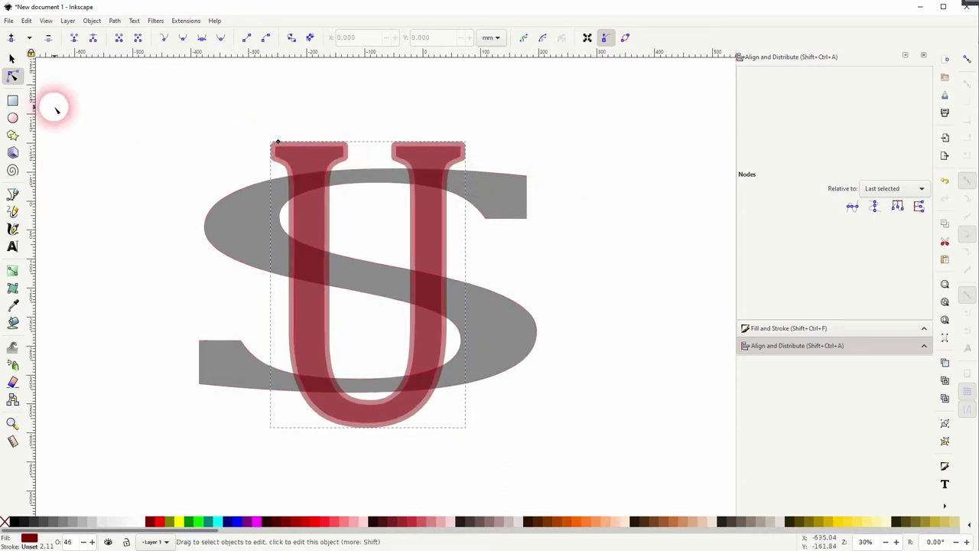
{"action": "left_click", "coordinate": [12, 59]}
{"action": "left_click", "coordinate": [514, 222]}
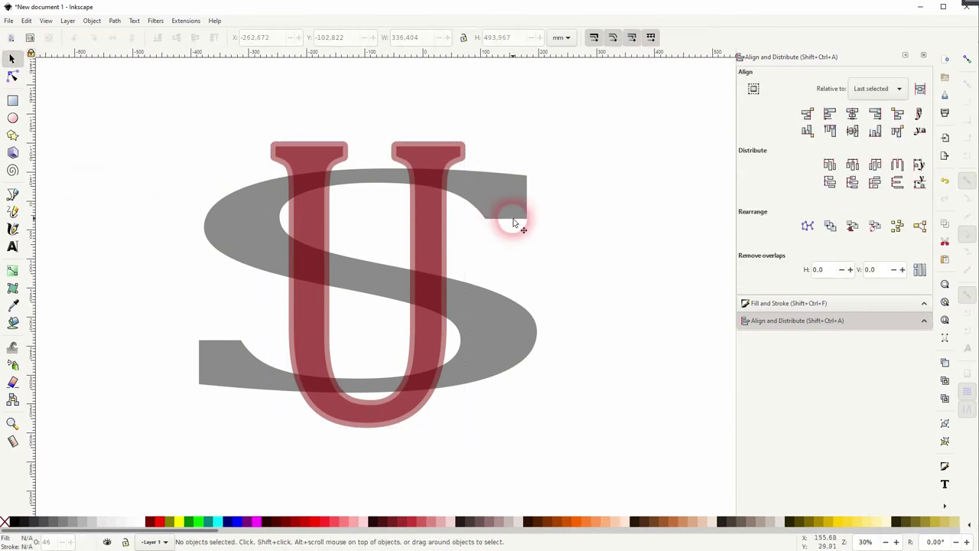
{"action": "left_click", "coordinate": [426, 232]}
{"action": "left_click", "coordinate": [504, 153]}
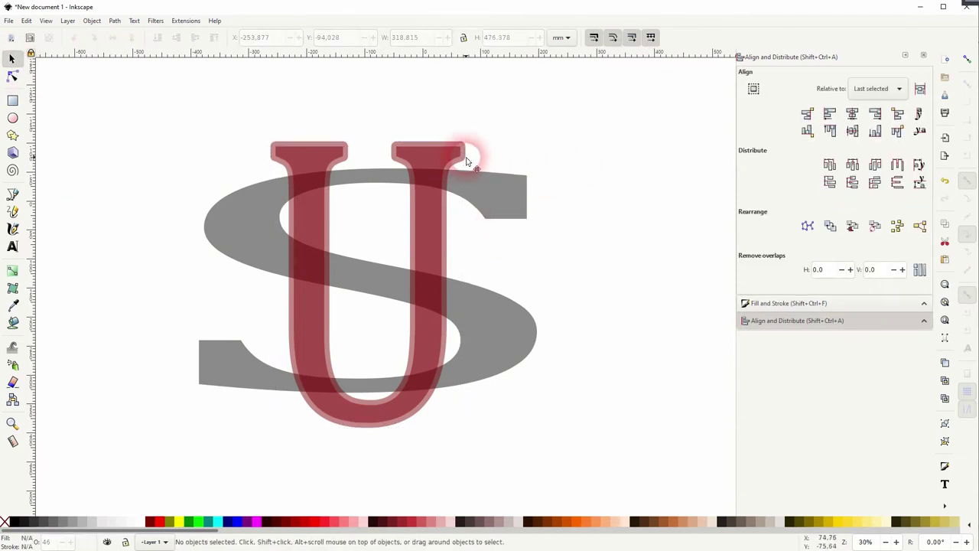
{"action": "left_click", "coordinate": [467, 160]}
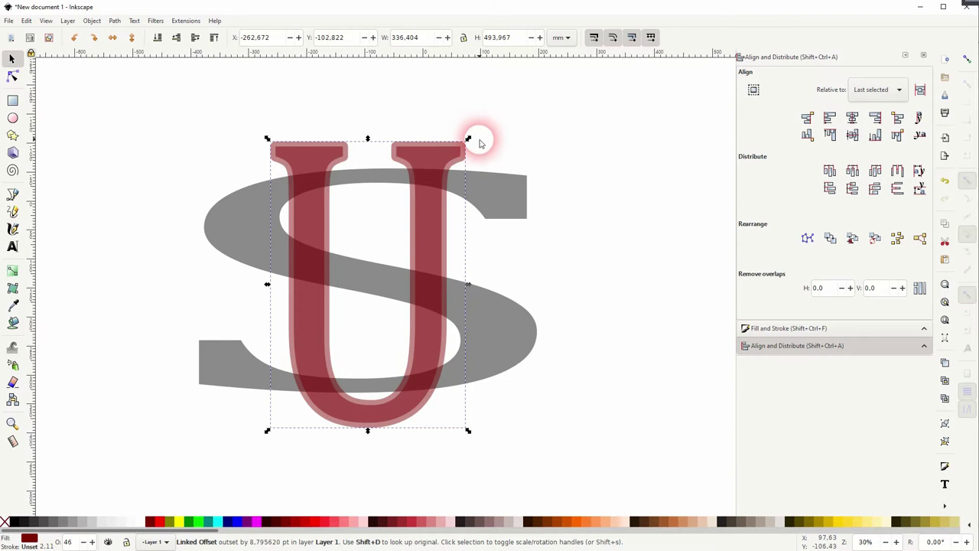
{"action": "left_click", "coordinate": [214, 39]}
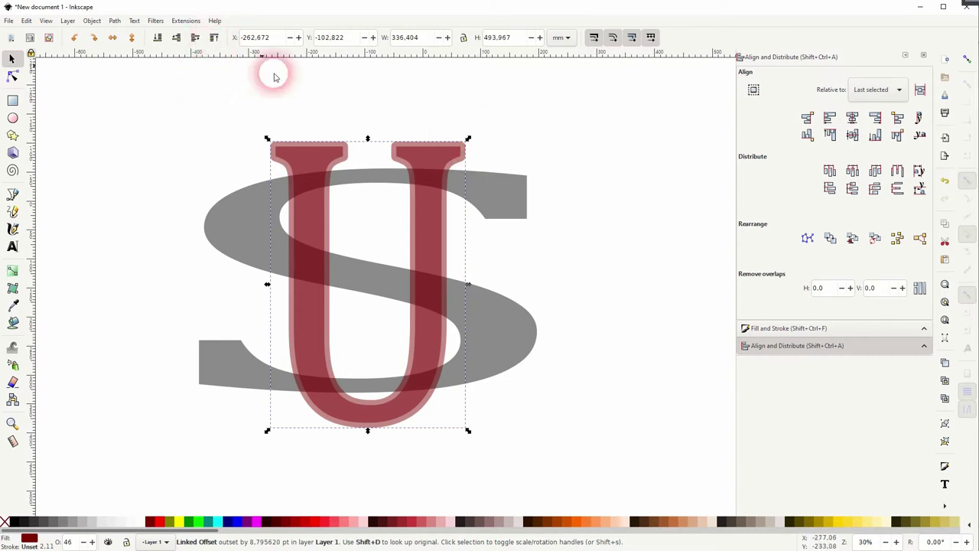
{"action": "left_click", "coordinate": [519, 194], "text": "shift"}
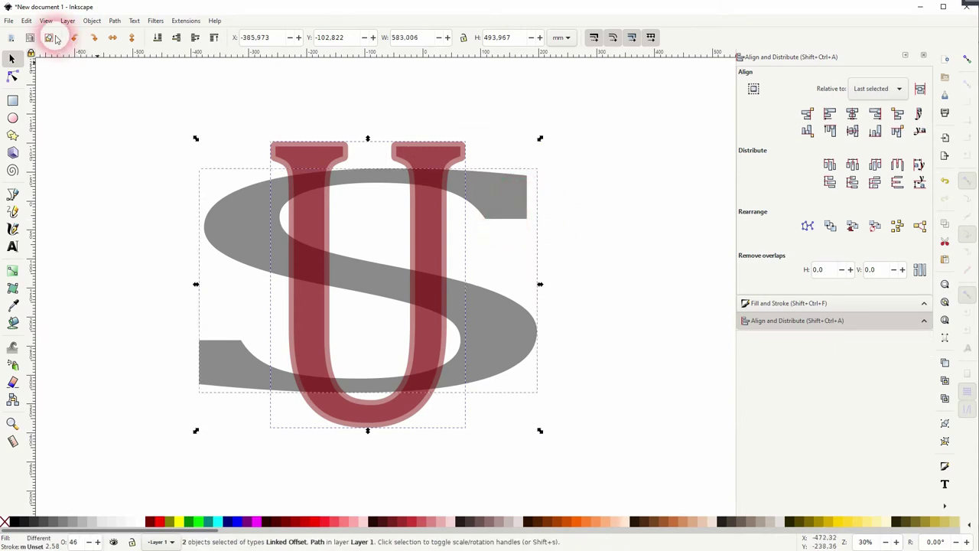
{"action": "left_click", "coordinate": [115, 21]}
{"action": "left_click", "coordinate": [132, 82]}
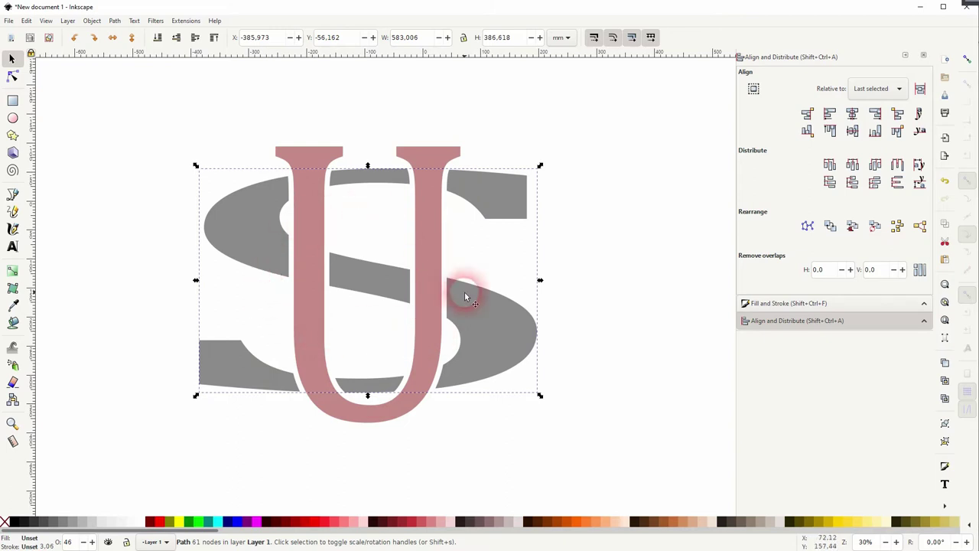
{"action": "key", "text": "ctrl+z"}
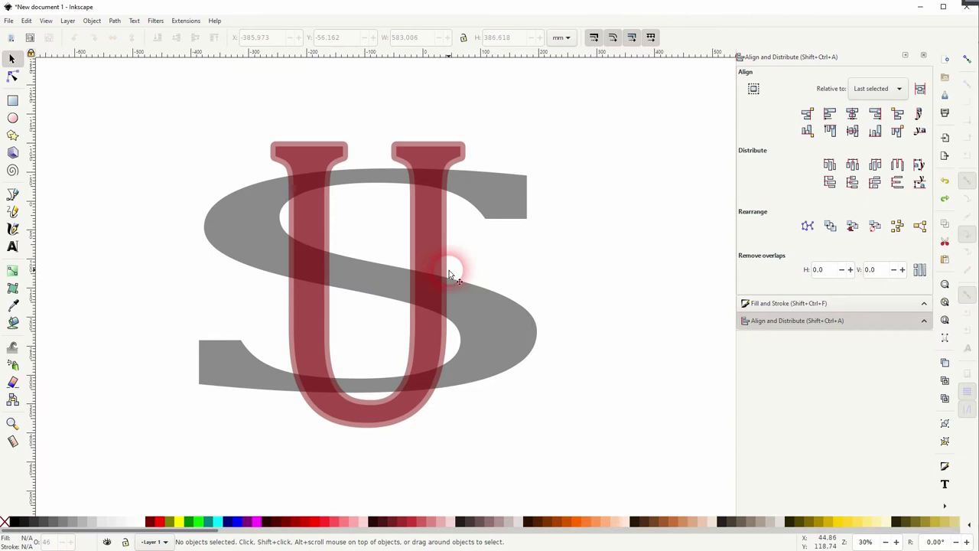
- Draw a closed five-point slanted band across the letters with the Pen tool and fill it black
{"action": "left_click", "coordinate": [12, 194]}
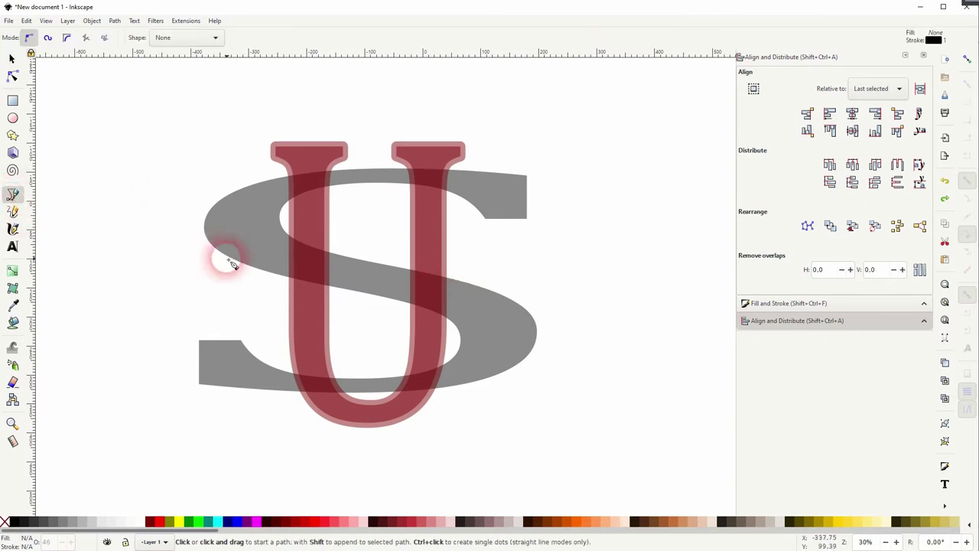
{"action": "left_click", "coordinate": [260, 292]}
{"action": "left_click", "coordinate": [490, 335]}
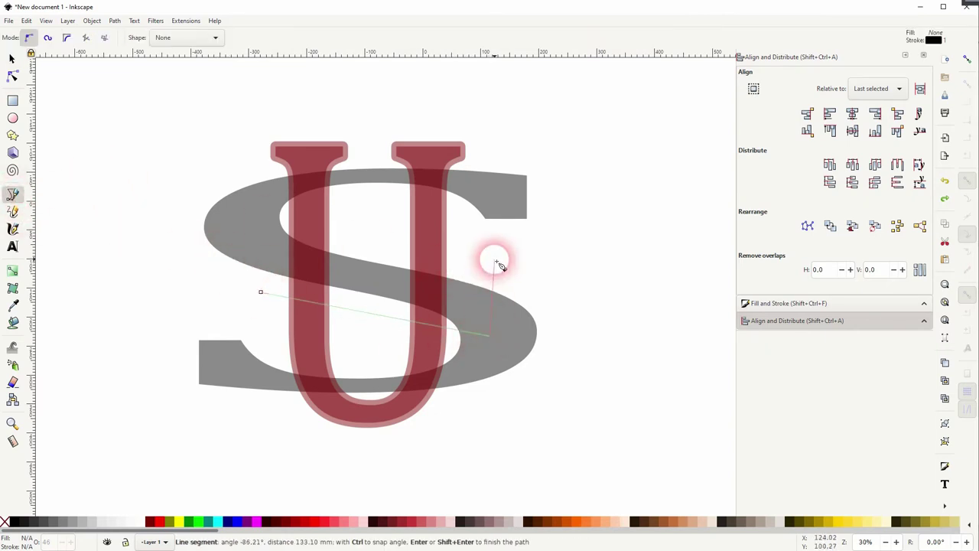
{"action": "left_click", "coordinate": [495, 261]}
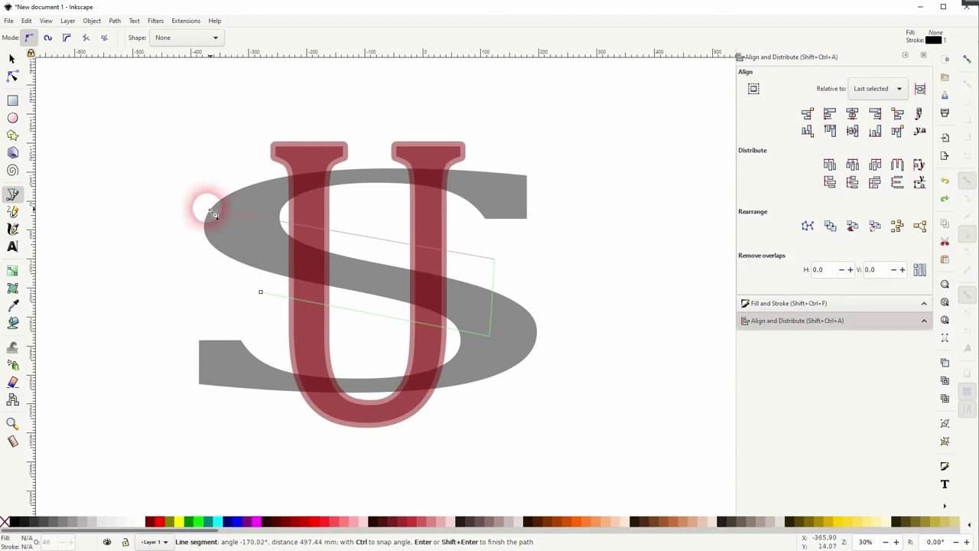
{"action": "left_click", "coordinate": [183, 204]}
{"action": "left_click", "coordinate": [165, 280]}
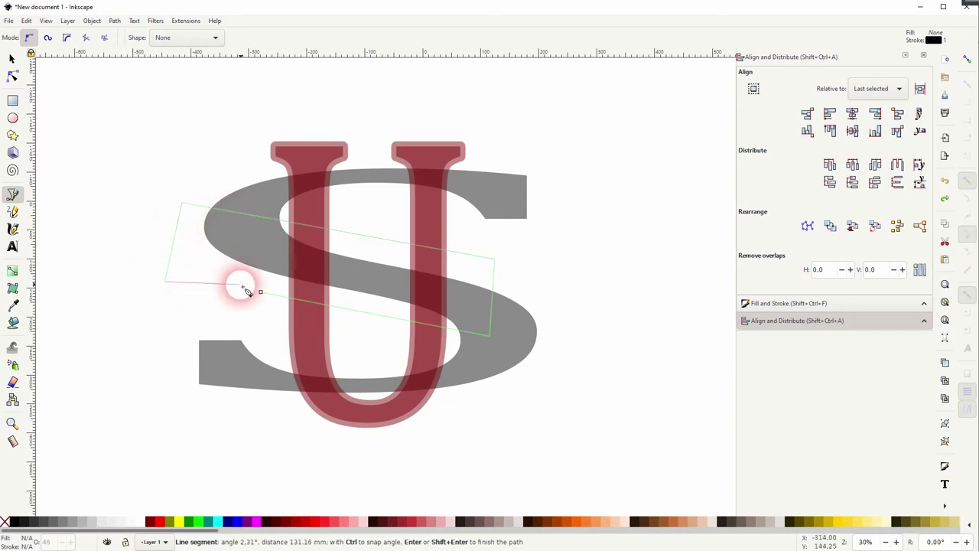
{"action": "left_click", "coordinate": [261, 292]}
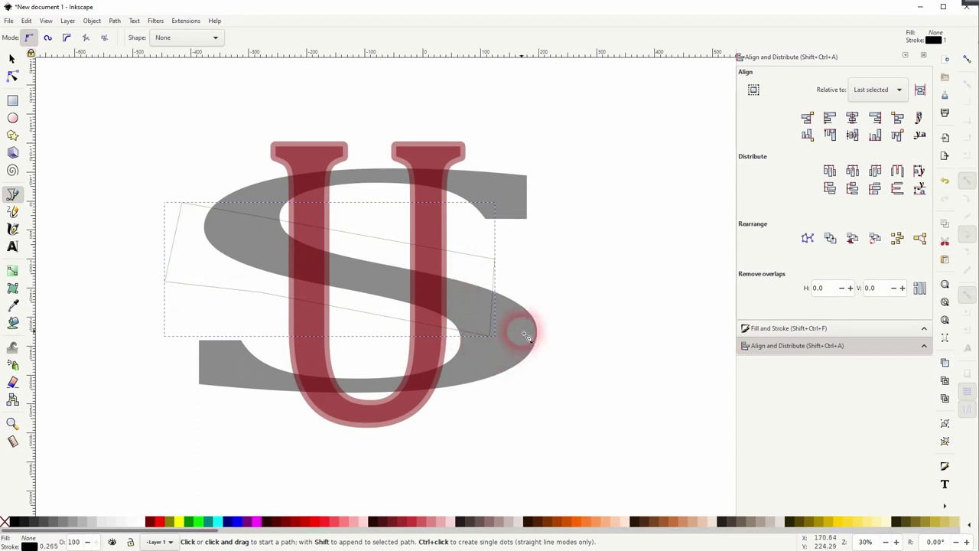
{"action": "left_click", "coordinate": [13, 523]}
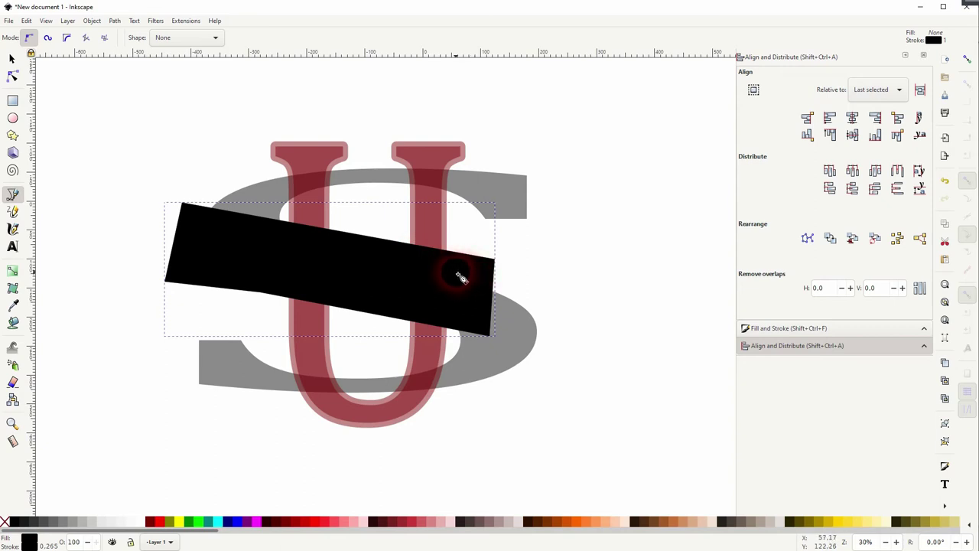
- Extend the band's right-hand corners further right and set its opacity to 50%
{"action": "left_click", "coordinate": [12, 59]}
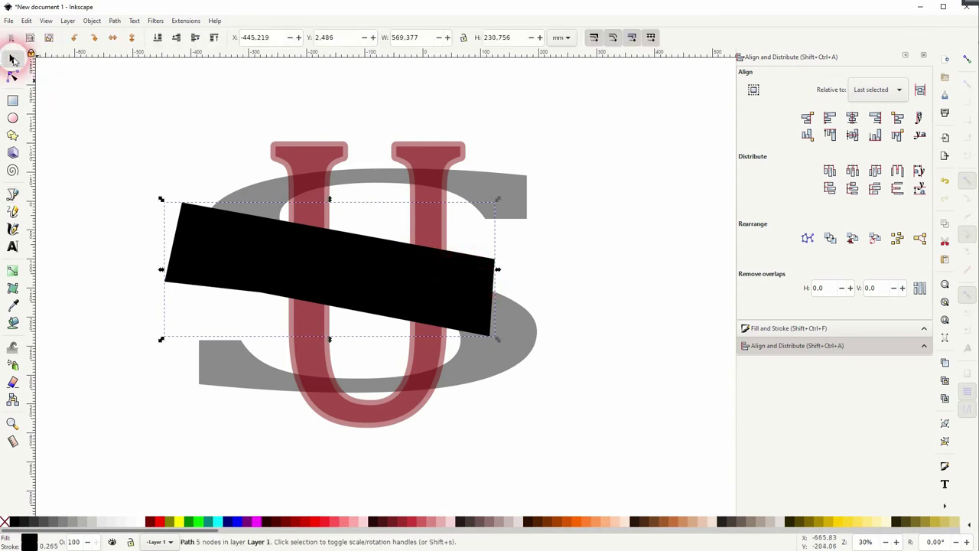
{"action": "left_click", "coordinate": [608, 287]}
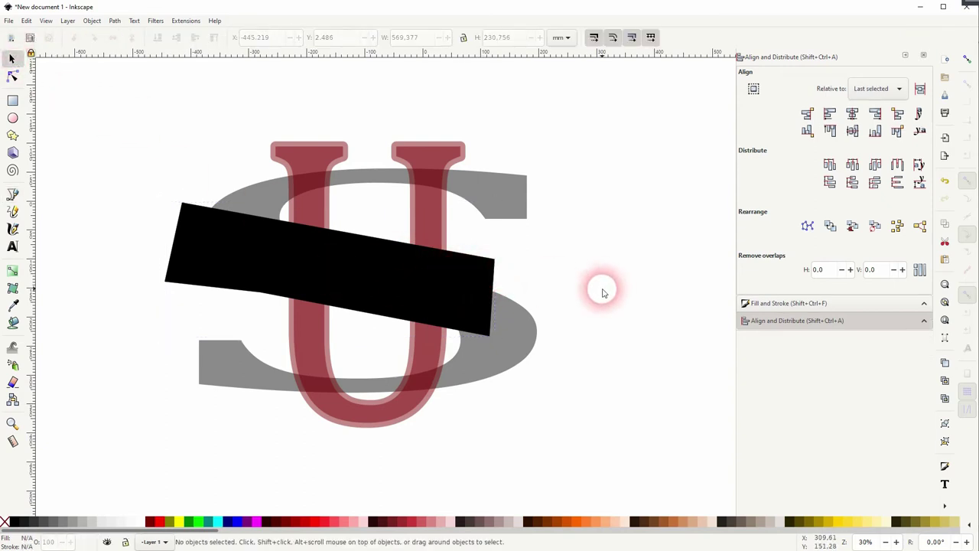
{"action": "left_click", "coordinate": [414, 288]}
{"action": "left_click", "coordinate": [12, 76]}
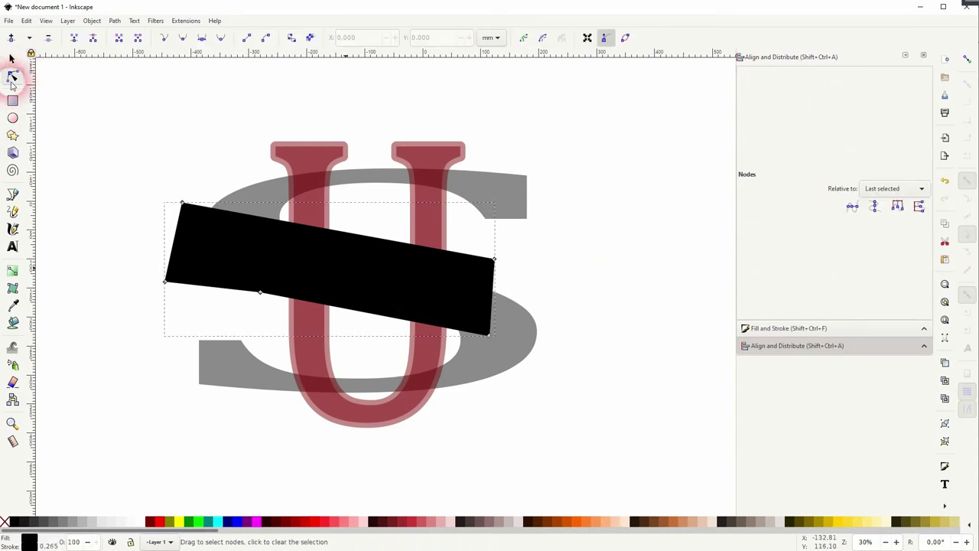
{"action": "left_click_drag", "start_coordinate": [489, 334], "coordinate": [557, 352]}
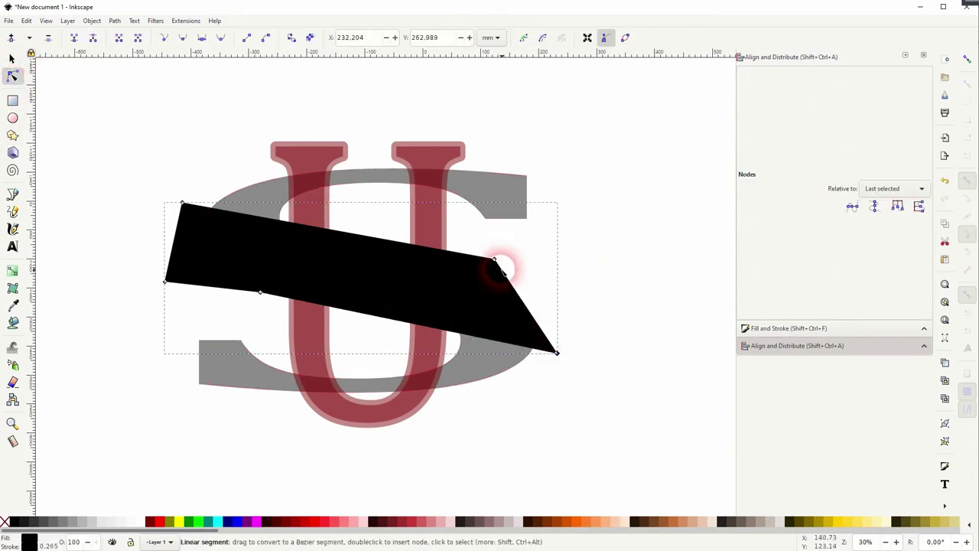
{"action": "left_click_drag", "start_coordinate": [498, 263], "coordinate": [569, 280]}
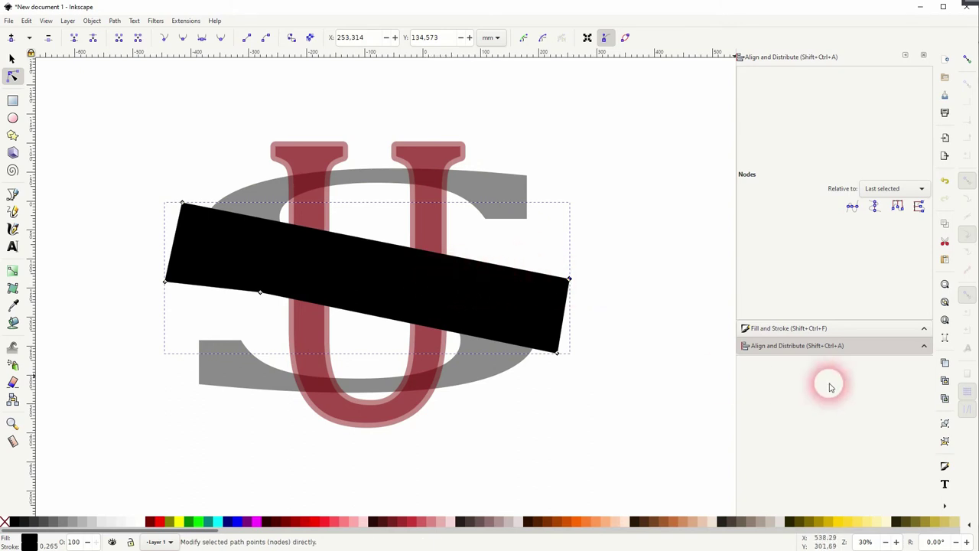
{"action": "left_click", "coordinate": [832, 328]}
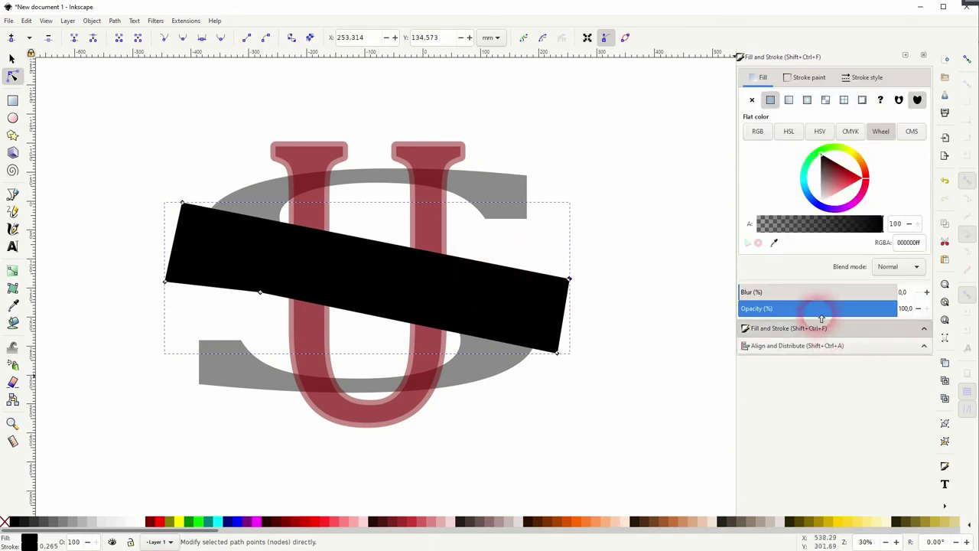
{"action": "left_click", "coordinate": [818, 309]}
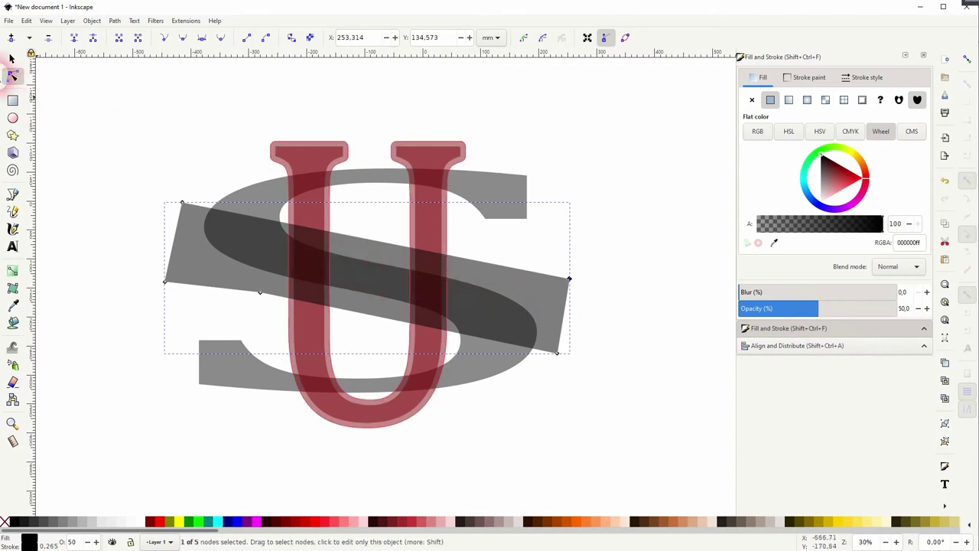
{"action": "left_click", "coordinate": [11, 59]}
- Duplicate the band and subtract it from the U's offset outline with Path > Difference
{"action": "left_click", "coordinate": [568, 315]}
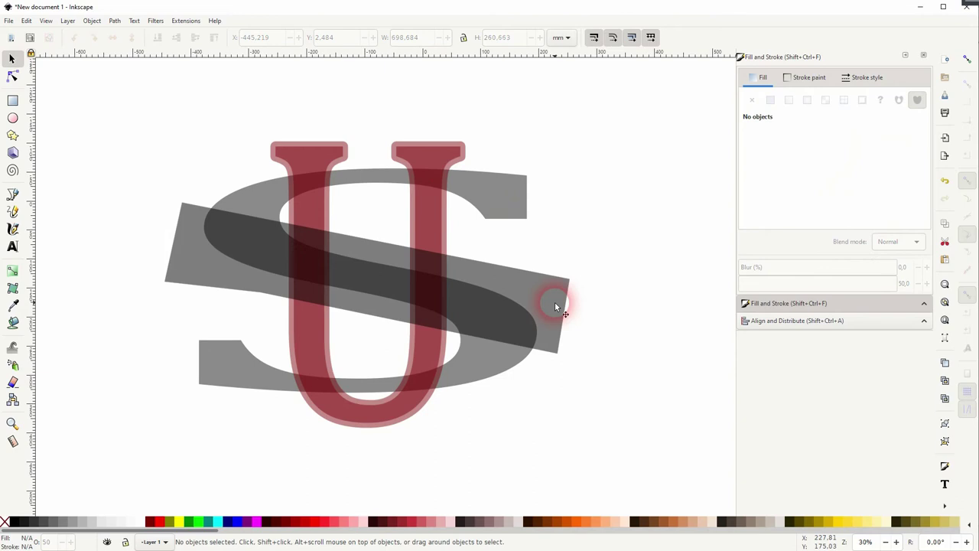
{"action": "left_click", "coordinate": [556, 305]}
{"action": "key", "text": "ctrl+d"}
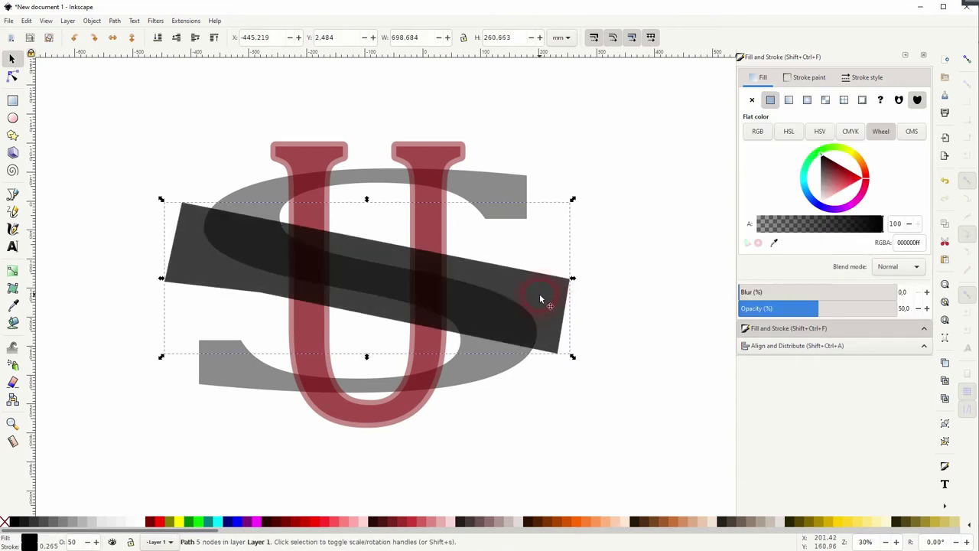
{"action": "left_click_drag", "start_coordinate": [539, 298], "coordinate": [574, 431]}
{"action": "key", "text": "ctrl+z"}
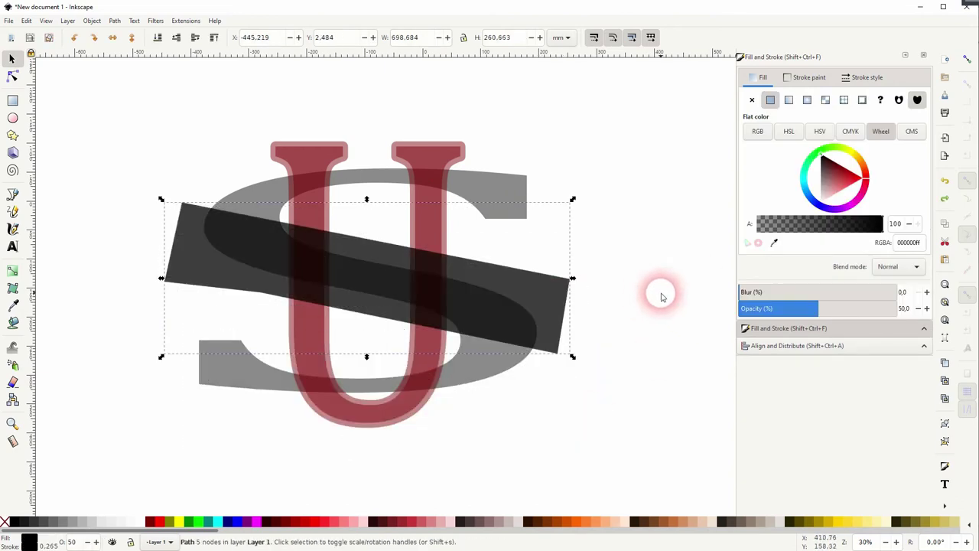
{"action": "left_click", "coordinate": [464, 154], "text": "shift"}
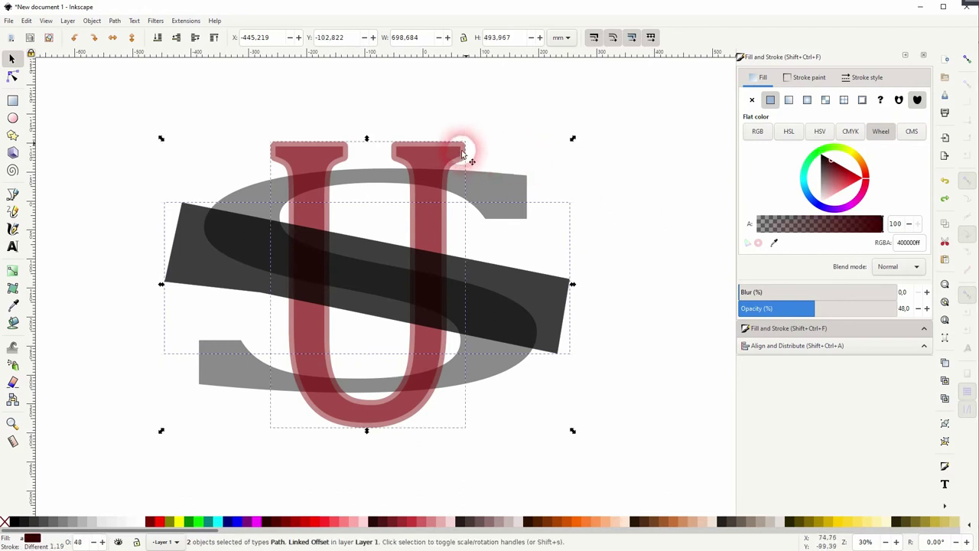
{"action": "left_click", "coordinate": [114, 21]}
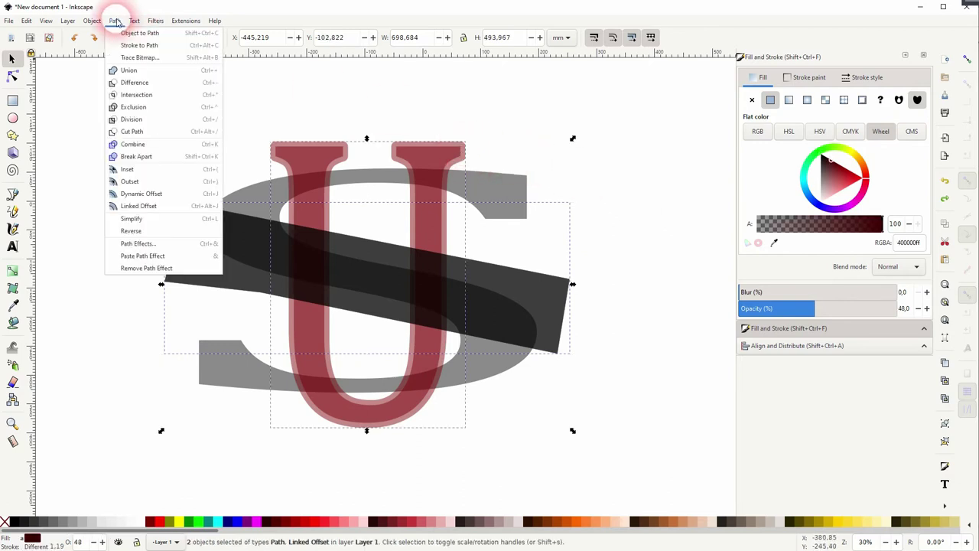
{"action": "left_click", "coordinate": [149, 83]}
- Subtract the trimmed U outline from the grey S with Path > Difference
{"action": "left_click", "coordinate": [466, 155]}
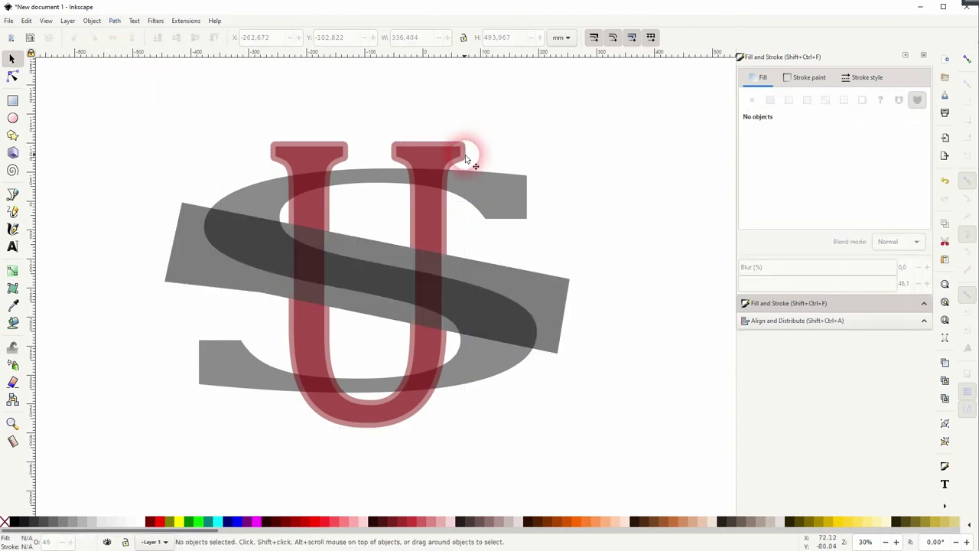
{"action": "left_click", "coordinate": [463, 157]}
{"action": "left_click", "coordinate": [507, 192], "text": "shift"}
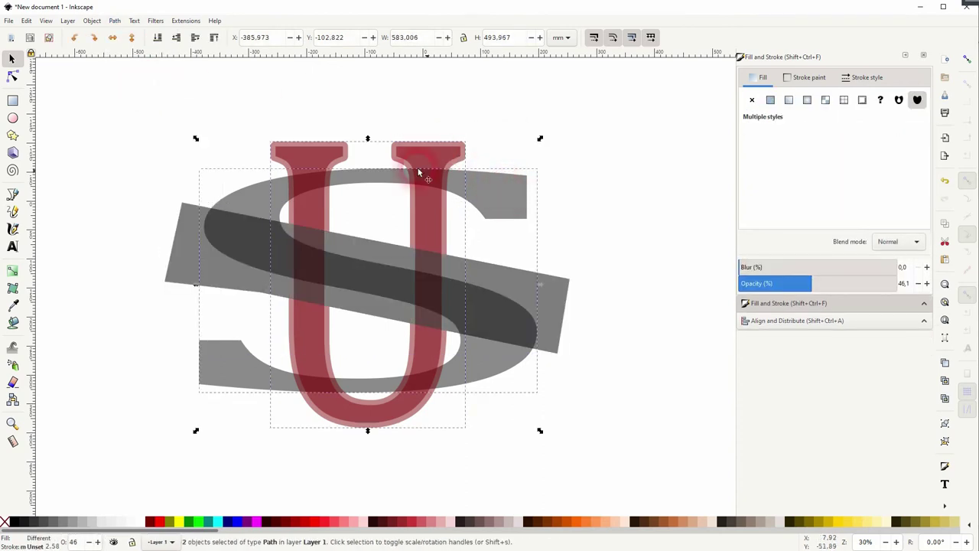
{"action": "left_click", "coordinate": [115, 21]}
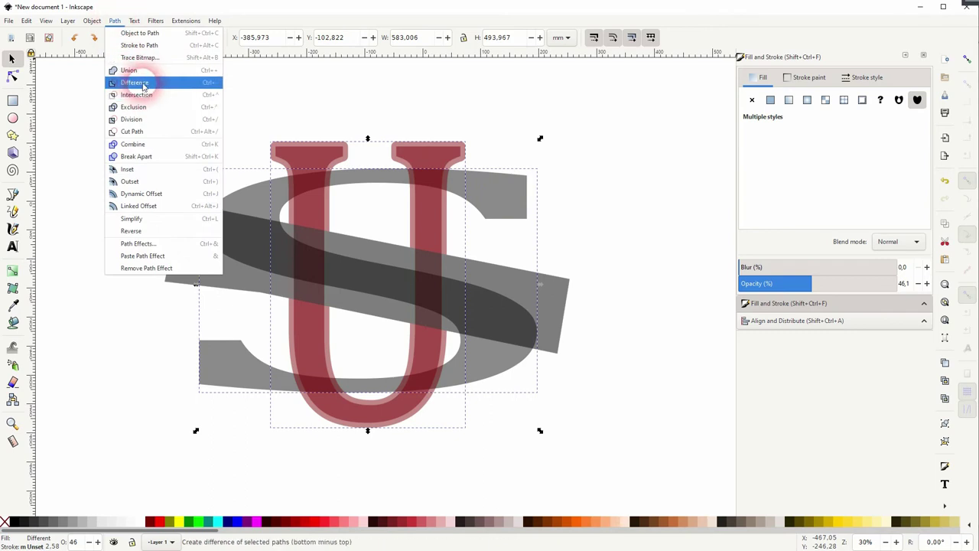
{"action": "left_click", "coordinate": [149, 83]}
{"action": "left_click", "coordinate": [579, 204]}
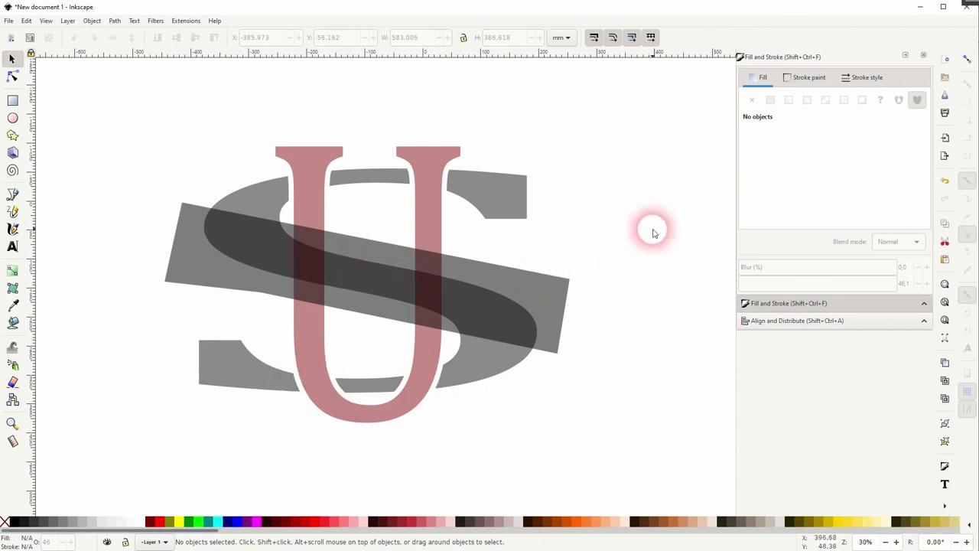
- Create a linked offset of the S and tune it to a thin, even margin
{"action": "left_click", "coordinate": [516, 201]}
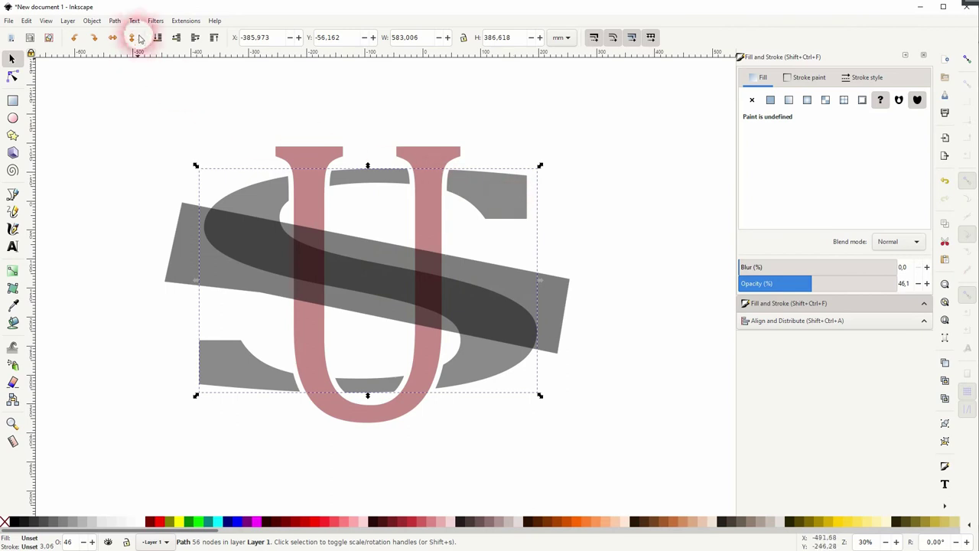
{"action": "left_click", "coordinate": [115, 21]}
{"action": "left_click", "coordinate": [145, 206]}
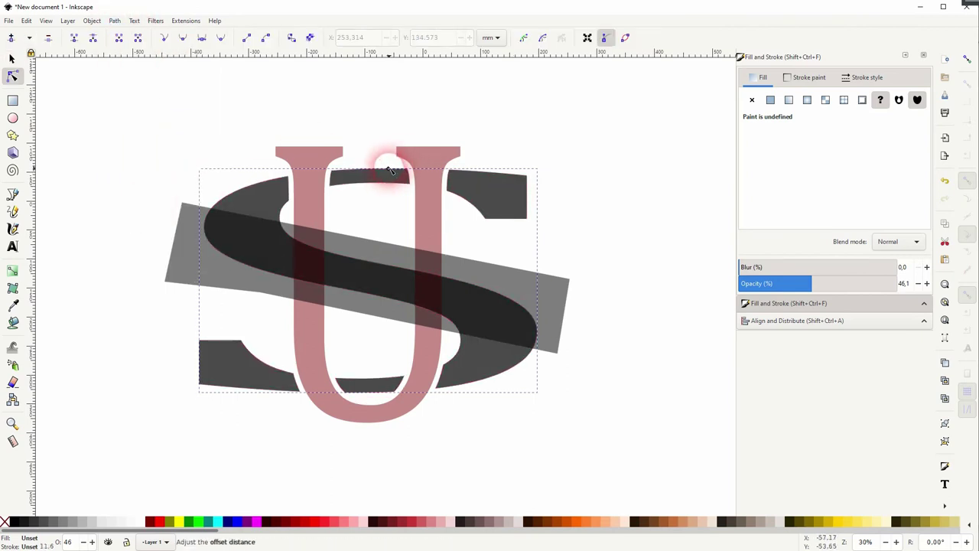
{"action": "left_click_drag", "start_coordinate": [389, 169], "coordinate": [384, 161]}
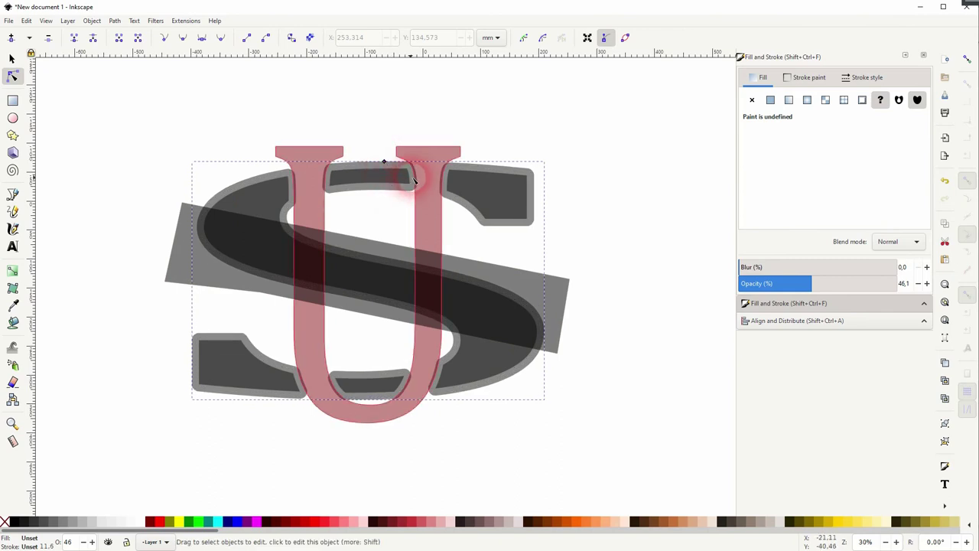
{"action": "scroll", "coordinate": [413, 181], "scroll_direction": "up", "scroll_amount": 4}
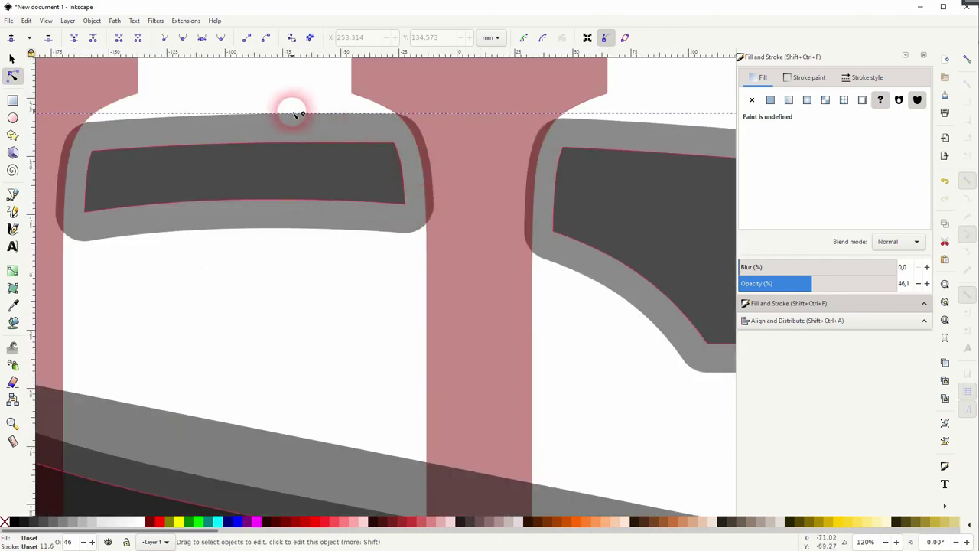
{"action": "left_click_drag", "start_coordinate": [302, 115], "coordinate": [303, 120]}
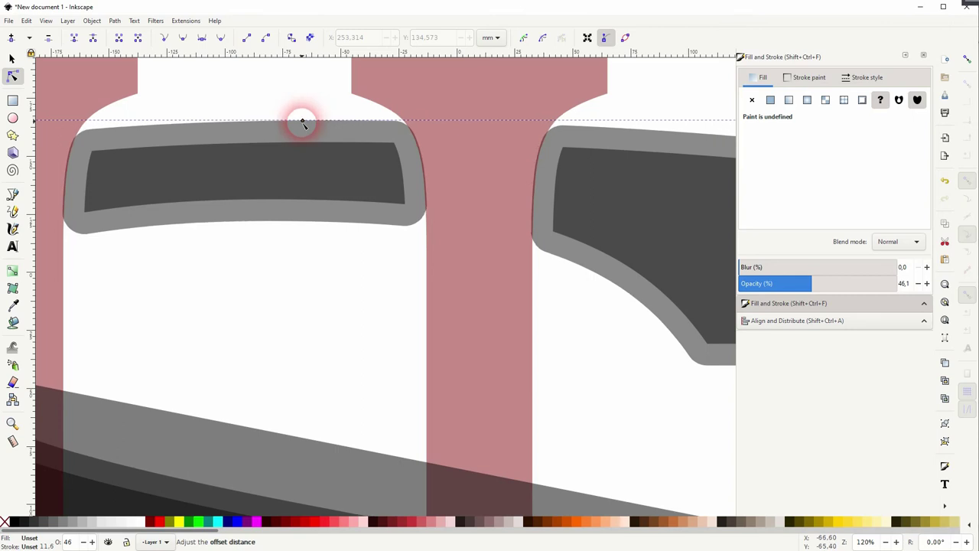
{"action": "left_click_drag", "start_coordinate": [303, 122], "coordinate": [296, 122]}
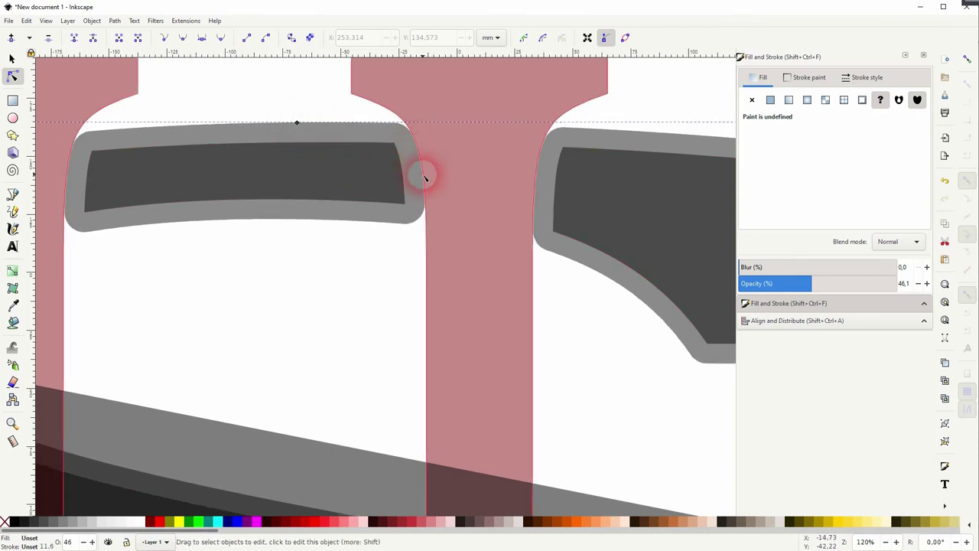
{"action": "scroll", "coordinate": [206, 210], "scroll_direction": "down", "scroll_amount": 4}
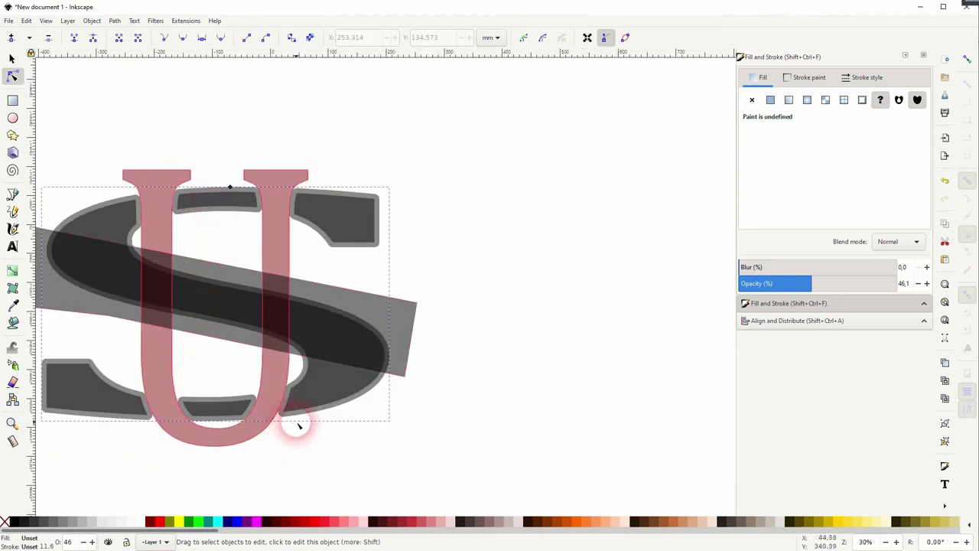
{"action": "scroll", "coordinate": [275, 406], "scroll_direction": "up", "scroll_amount": 5}
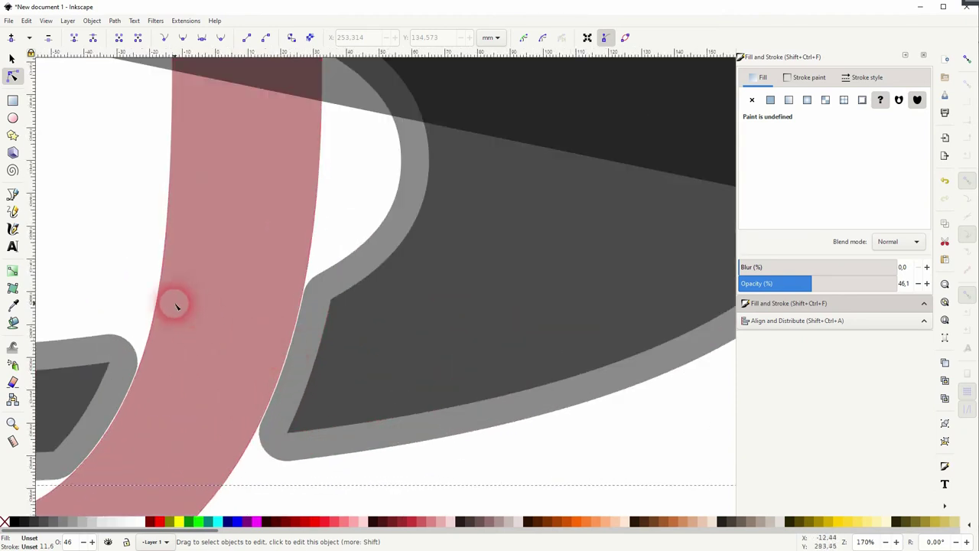
{"action": "scroll", "coordinate": [175, 301], "scroll_direction": "down", "scroll_amount": 3}
{"action": "key", "text": "space"}
{"action": "scroll", "coordinate": [391, 339], "scroll_direction": "down", "scroll_amount": 3}
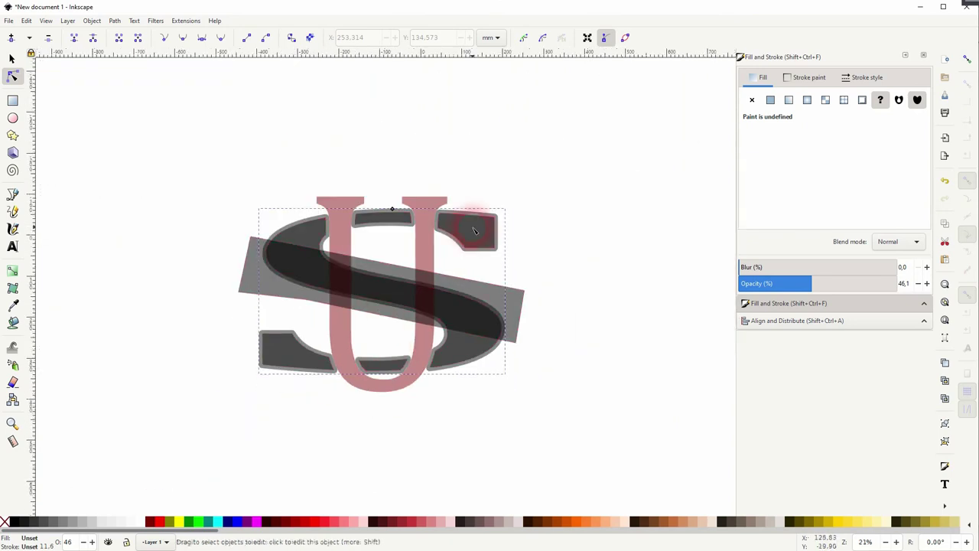
{"action": "left_click", "coordinate": [12, 58]}
{"action": "left_click", "coordinate": [533, 222]}
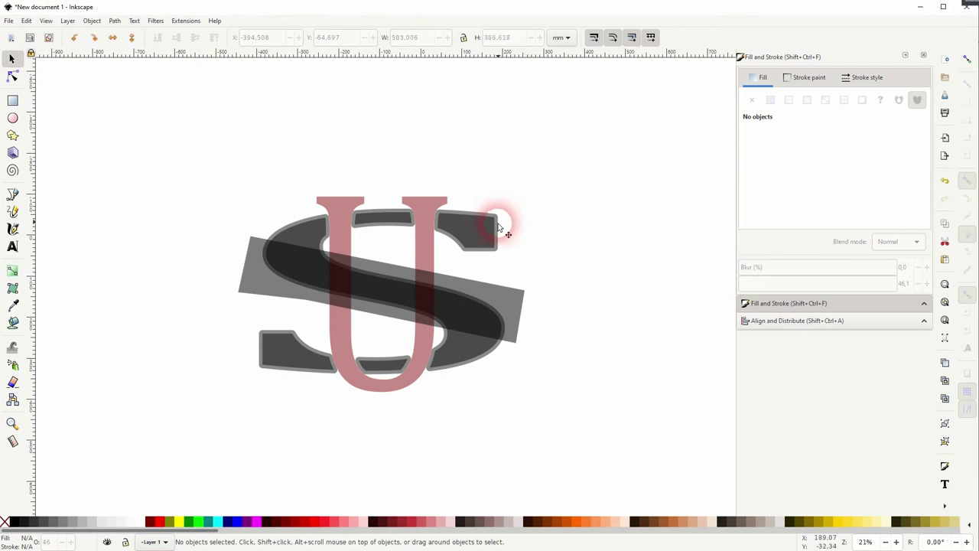
{"action": "left_click", "coordinate": [498, 227]}
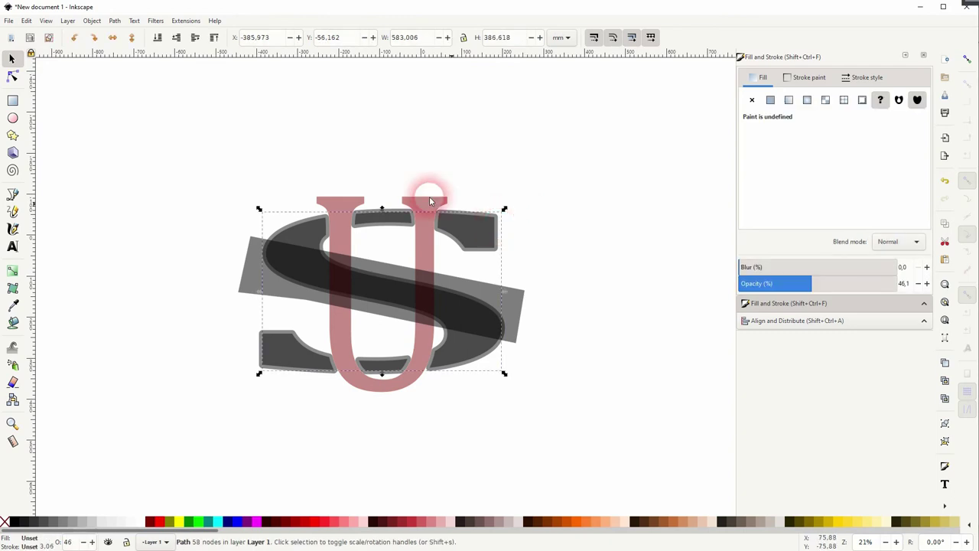
{"action": "left_click", "coordinate": [526, 305], "text": "shift"}
{"action": "left_click", "coordinate": [115, 21]}
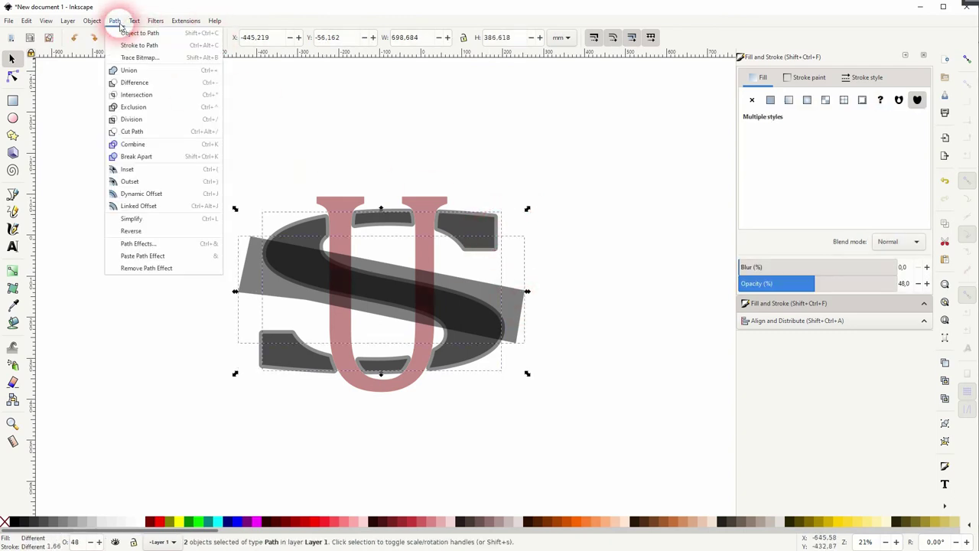
{"action": "left_click", "coordinate": [134, 95]}
{"action": "left_click", "coordinate": [503, 320]}
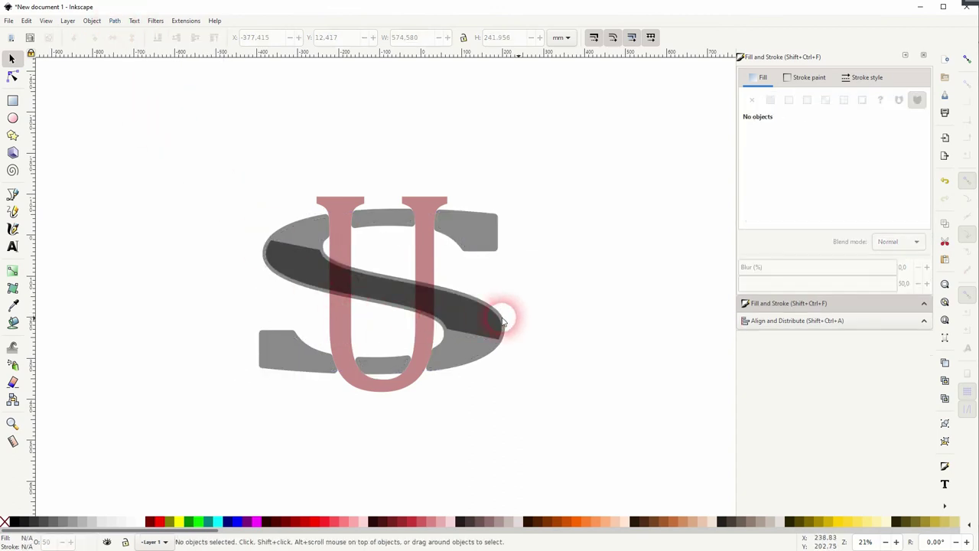
{"action": "left_click_drag", "start_coordinate": [419, 340], "coordinate": [275, 425]}
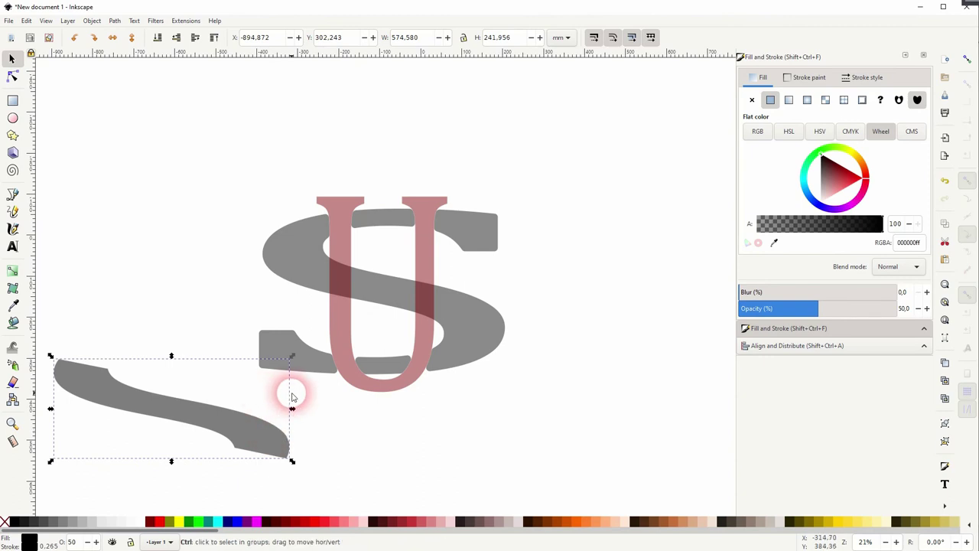
{"action": "key", "text": "ctrl+z"}
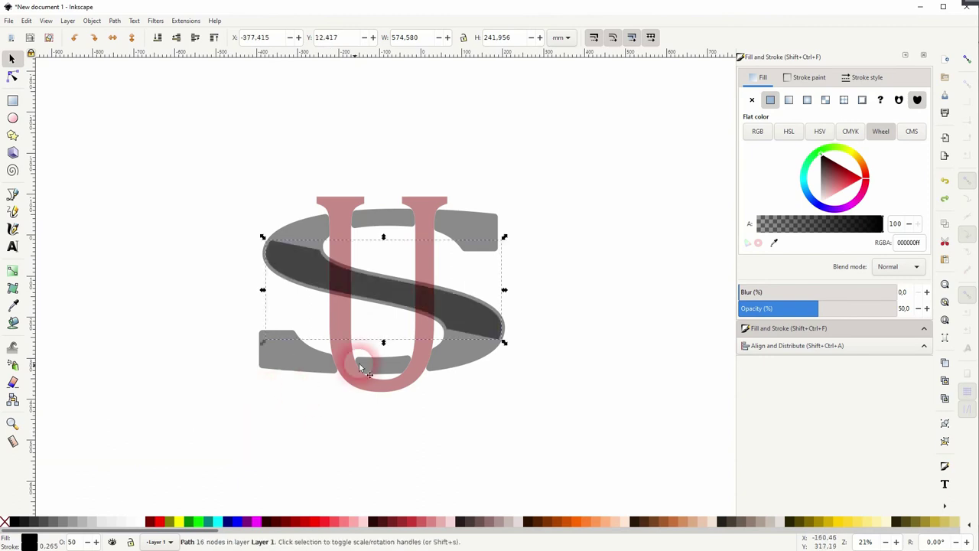
{"action": "left_click", "coordinate": [425, 205], "text": "shift"}
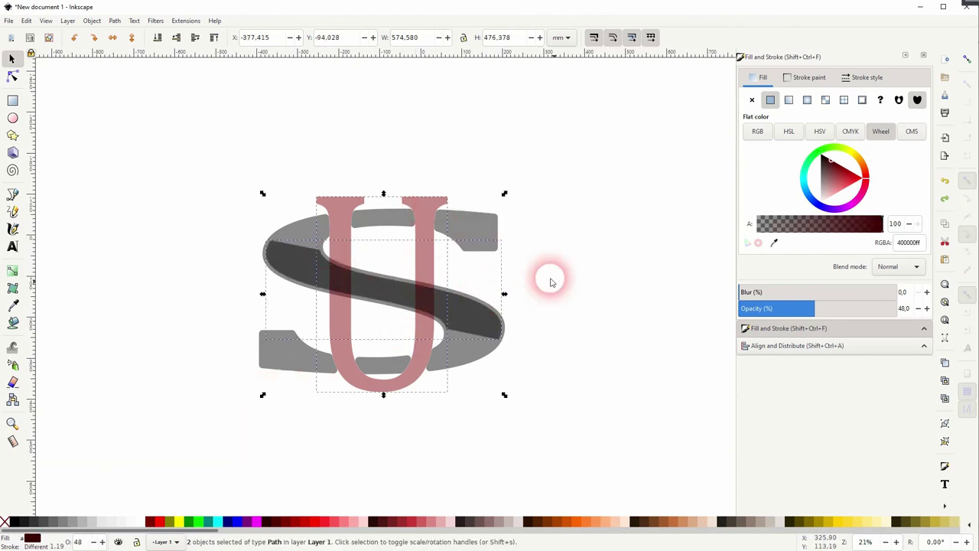
{"action": "left_click", "coordinate": [569, 302]}
{"action": "key", "text": "ctrl+z"}
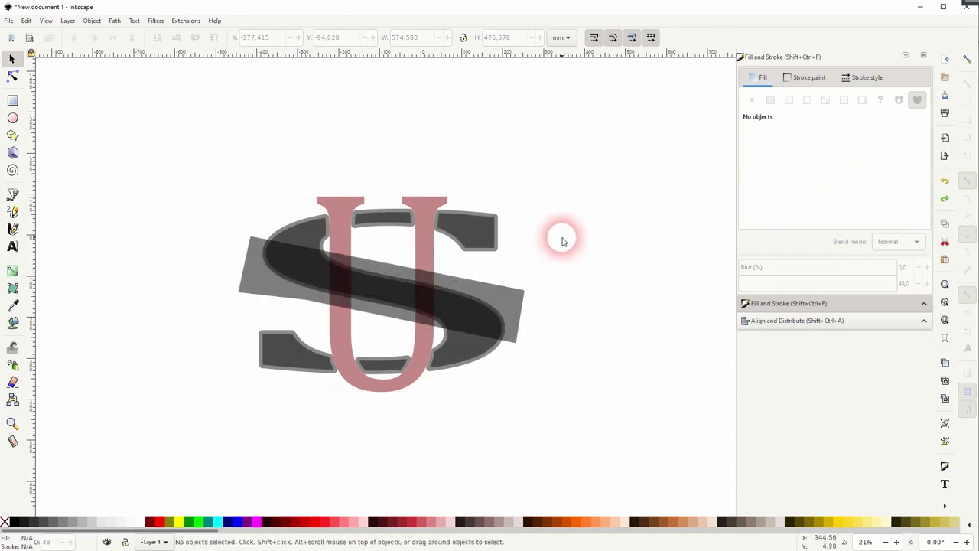
- Intersect the S's offset outline with the rotated grey band to make a diagonal strip
{"action": "scroll", "coordinate": [501, 245], "scroll_direction": "up", "scroll_amount": 4, "text": "ctrl"}
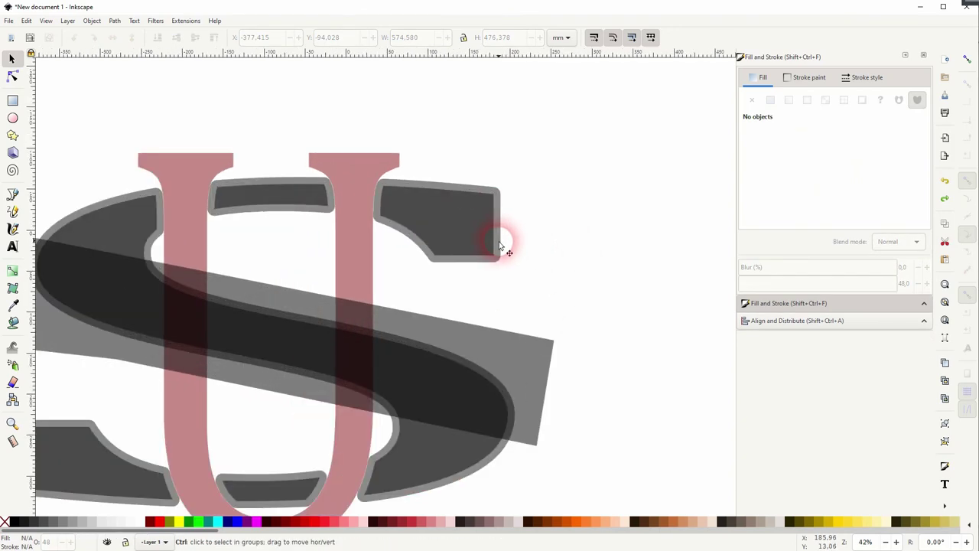
{"action": "left_click", "coordinate": [501, 242]}
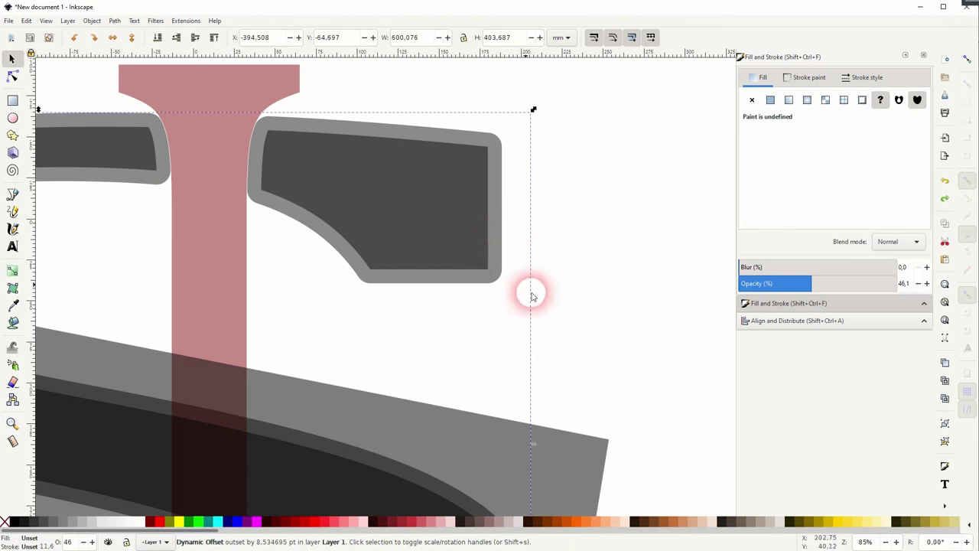
{"action": "scroll", "coordinate": [579, 313], "scroll_direction": "down", "scroll_amount": 3, "text": "ctrl"}
{"action": "left_click", "coordinate": [580, 378], "text": "shift"}
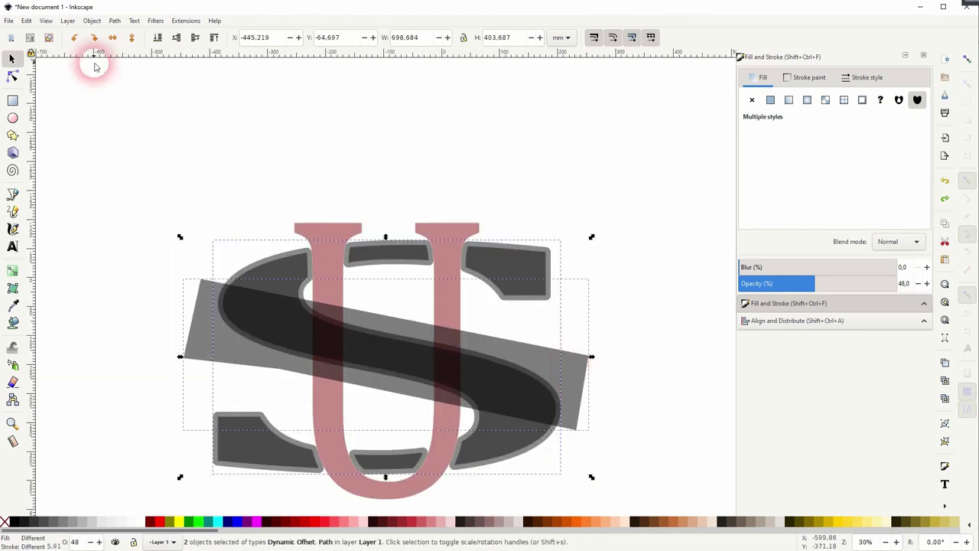
{"action": "left_click", "coordinate": [114, 23]}
{"action": "left_click", "coordinate": [135, 95]}
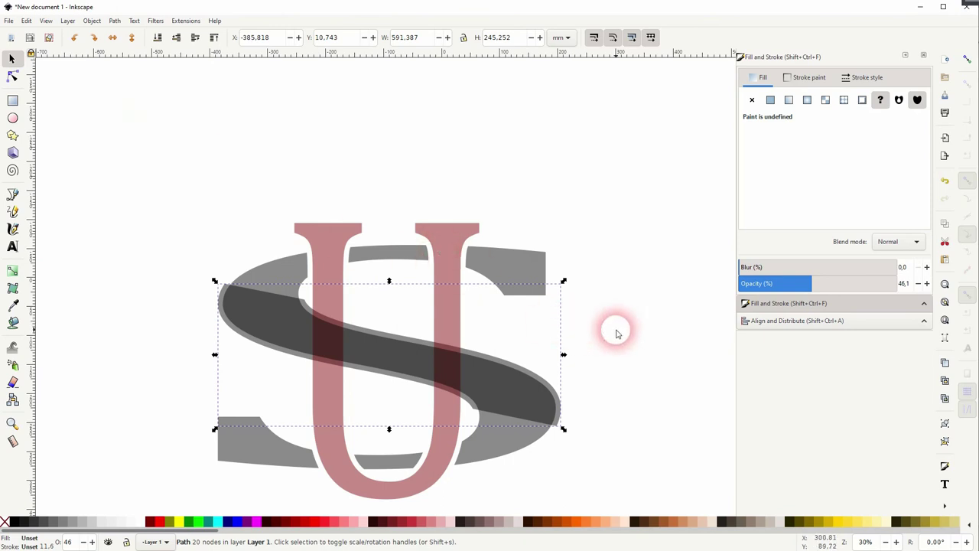
- Subtract that intersected strip from the red U with Path > Difference
{"action": "scroll", "coordinate": [610, 302], "scroll_direction": "down", "scroll_amount": 2}
{"action": "left_click", "coordinate": [610, 302]}
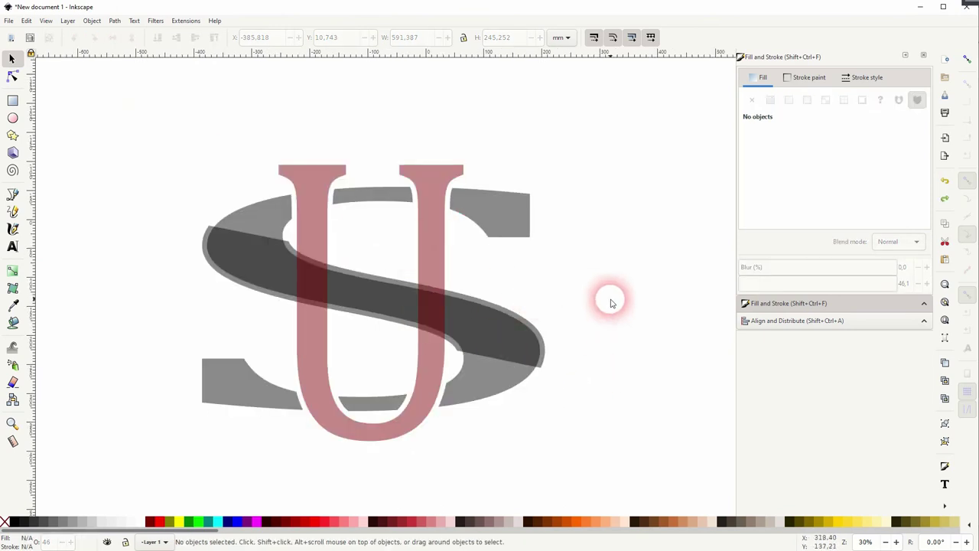
{"action": "left_click", "coordinate": [545, 355]}
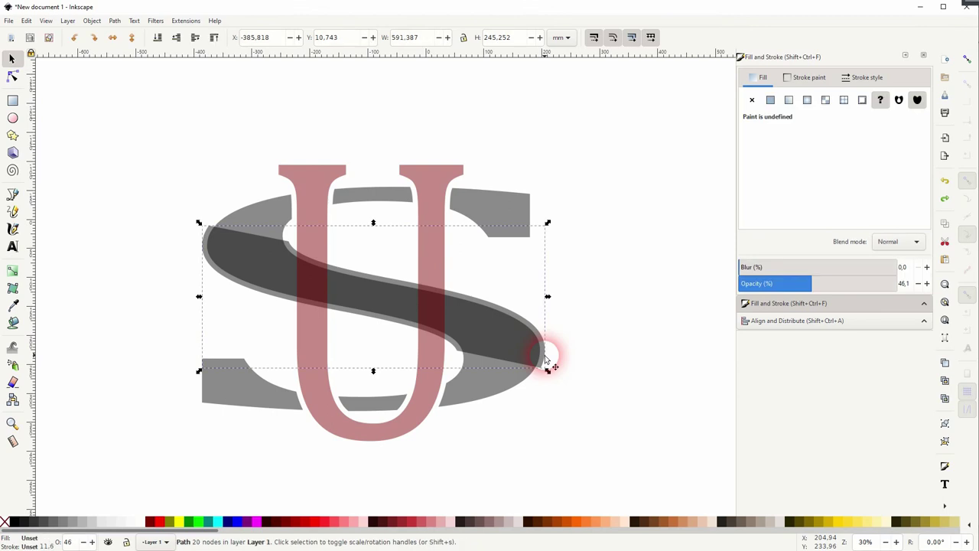
{"action": "left_click", "coordinate": [422, 186], "text": "shift"}
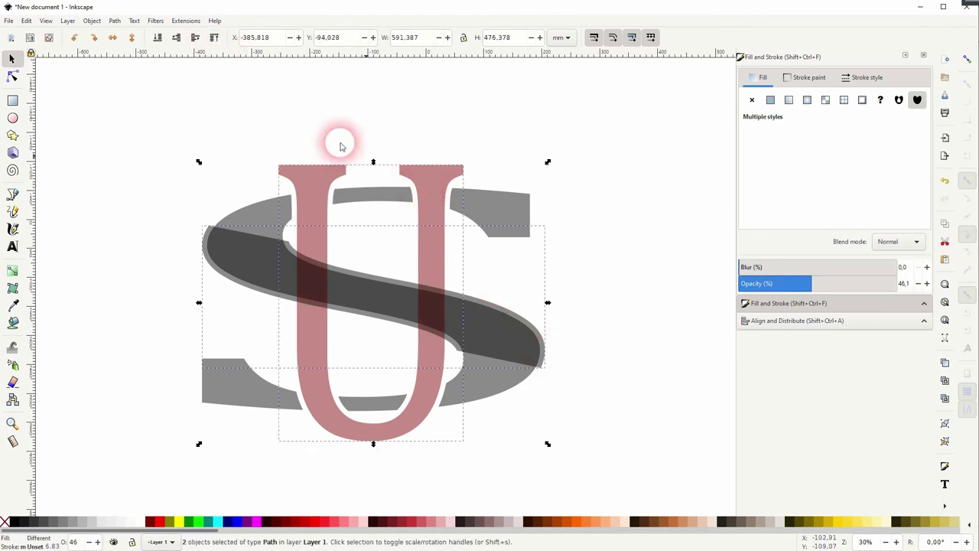
{"action": "left_click", "coordinate": [116, 21]}
{"action": "left_click", "coordinate": [127, 81]}
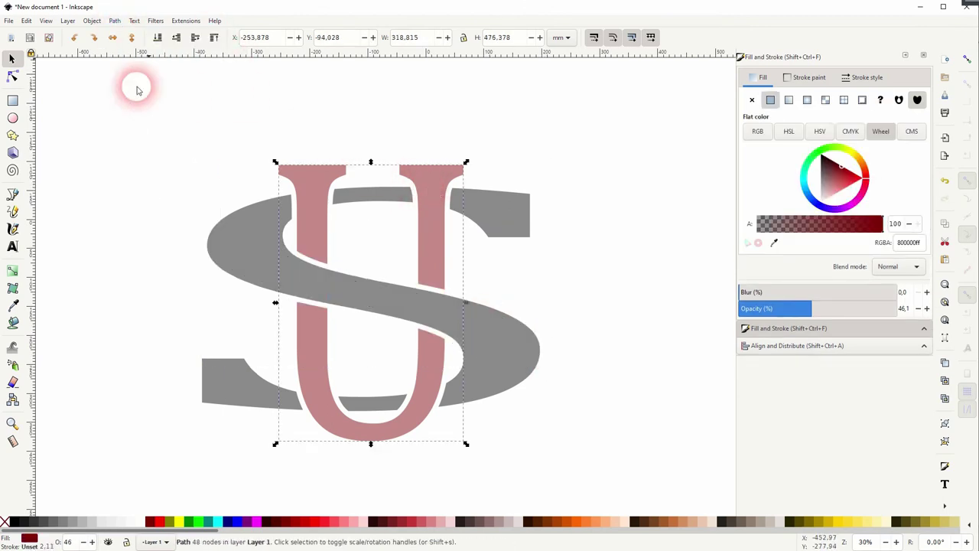
- Raise the S and U letters' opacity to 100 so both render solid black and dark red
{"action": "left_click", "coordinate": [633, 341]}
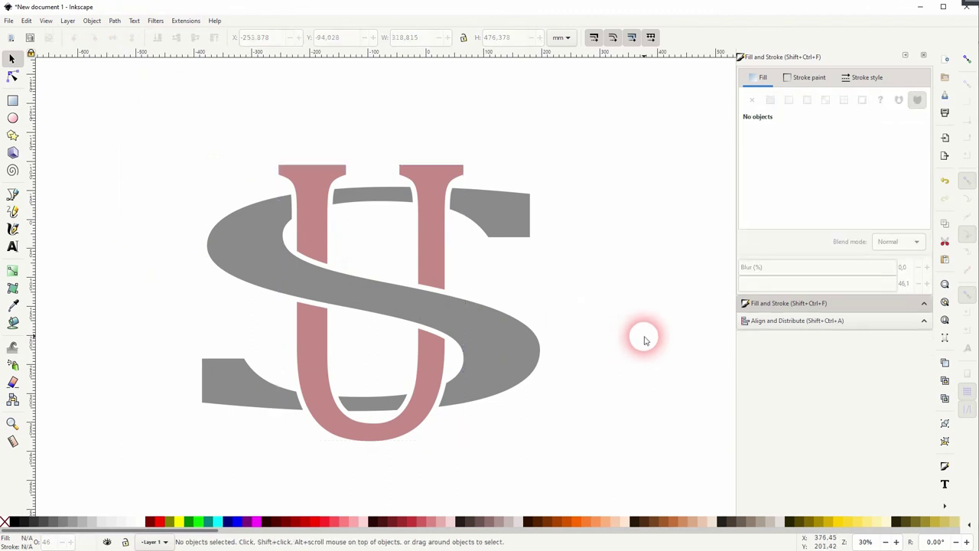
{"action": "mouse_move", "coordinate": [117, 466]}
{"action": "left_mouse_down"}
{"action": "mouse_move", "coordinate": [568, 150]}
{"action": "mouse_move", "coordinate": [654, 103]}
{"action": "left_mouse_up"}
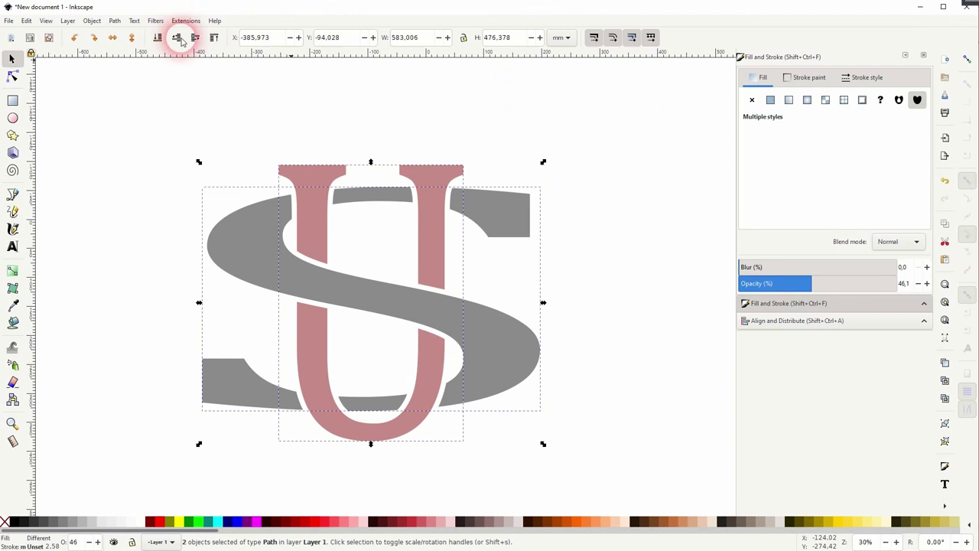
{"action": "left_click_drag", "start_coordinate": [821, 283], "coordinate": [946, 280]}
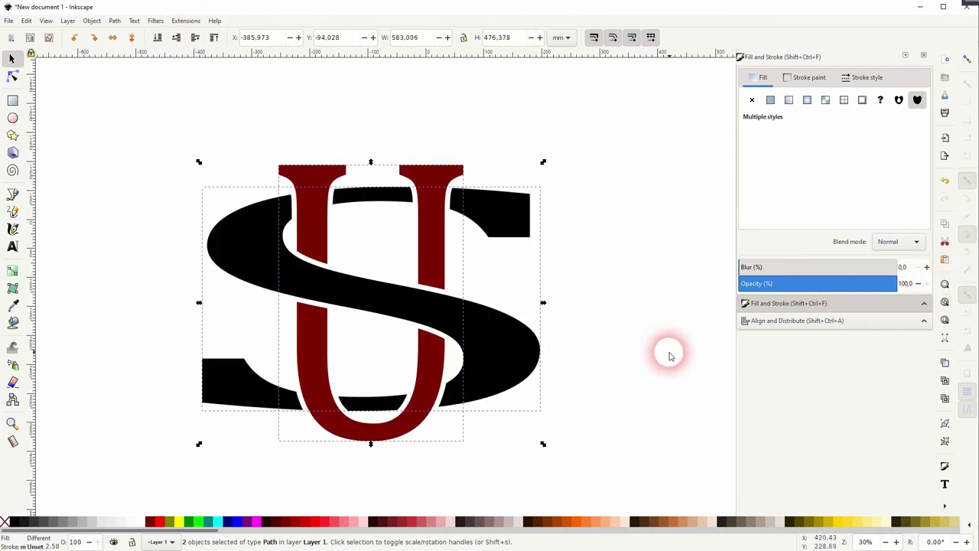
{"action": "left_click", "coordinate": [593, 365]}
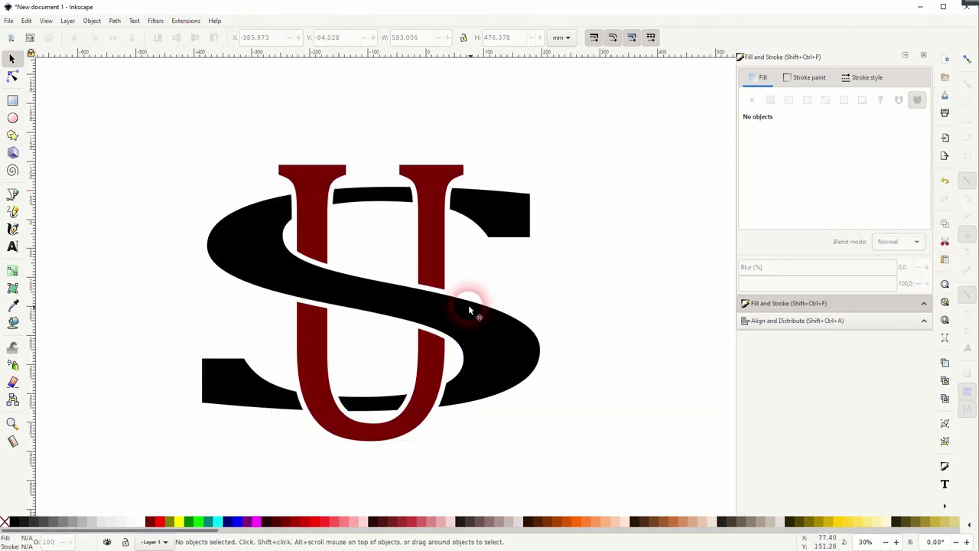